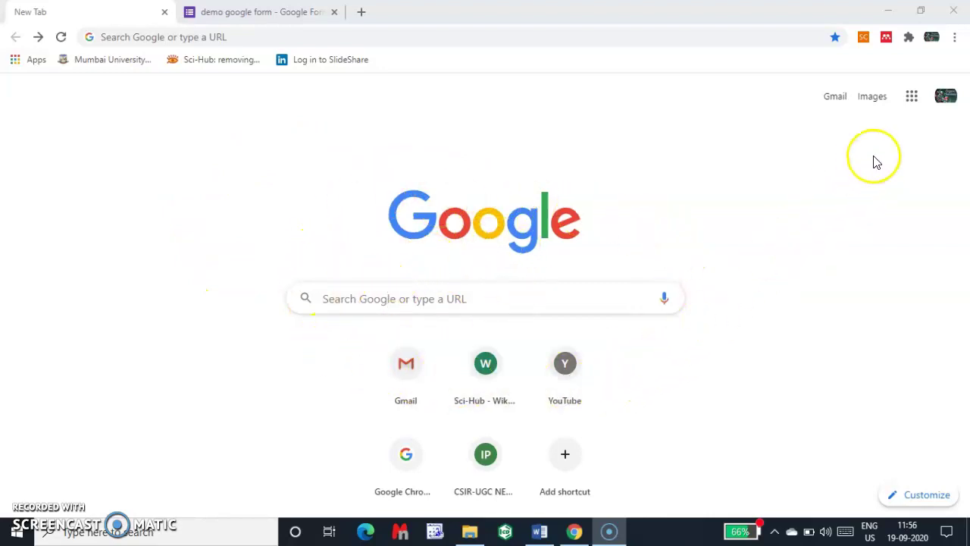
Step: Open Google Drive from the browser's new tab page
click(913, 105)
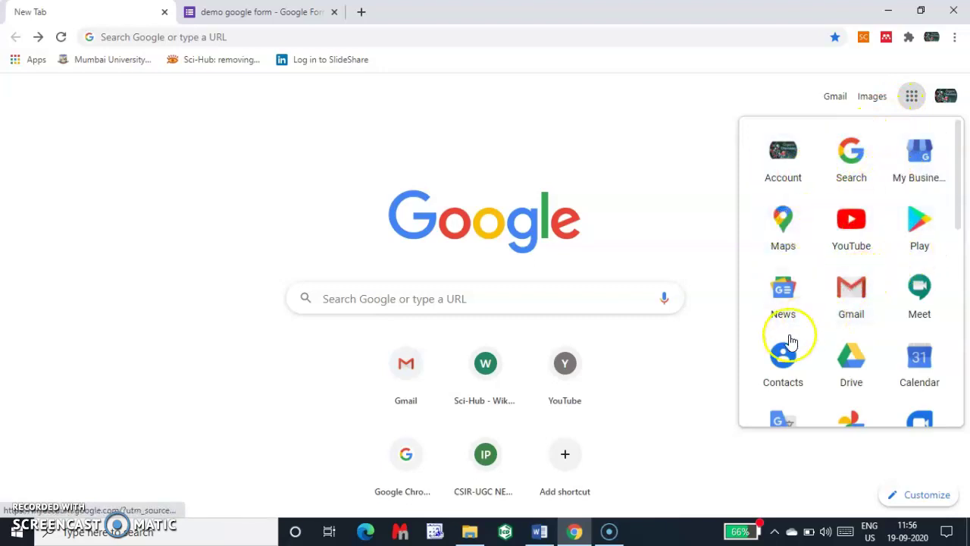
click(855, 375)
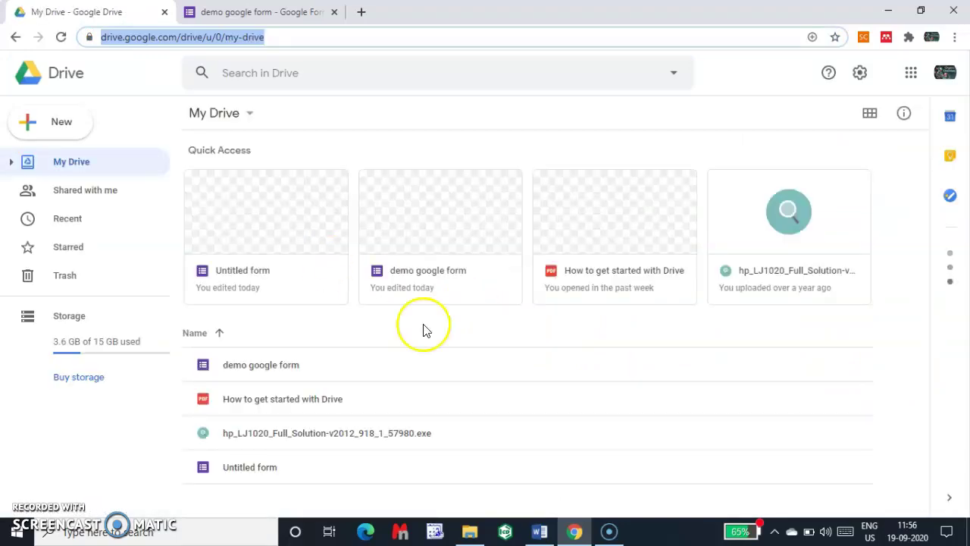
click(444, 299)
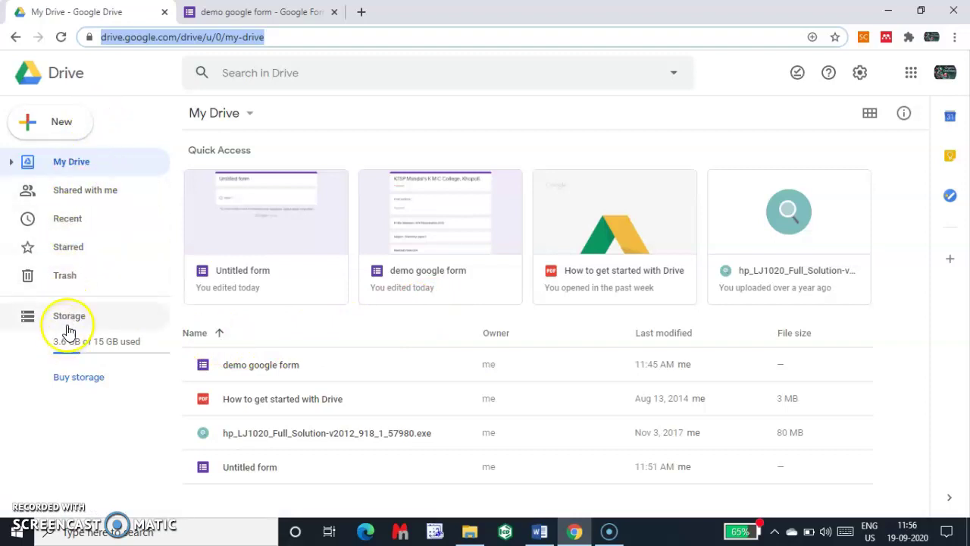
Step: Create a new blank Google Form from Drive and dismiss the translation prompt
click(61, 129)
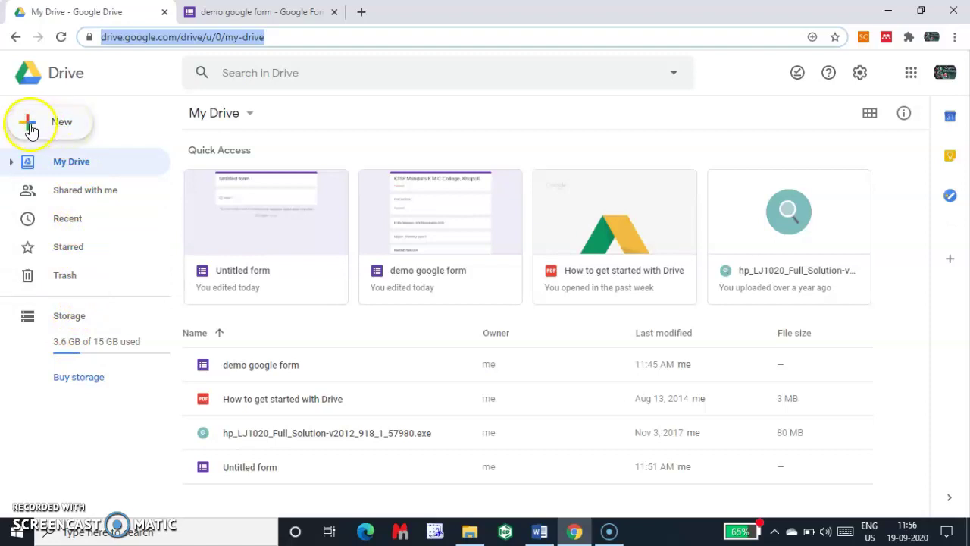
click(60, 129)
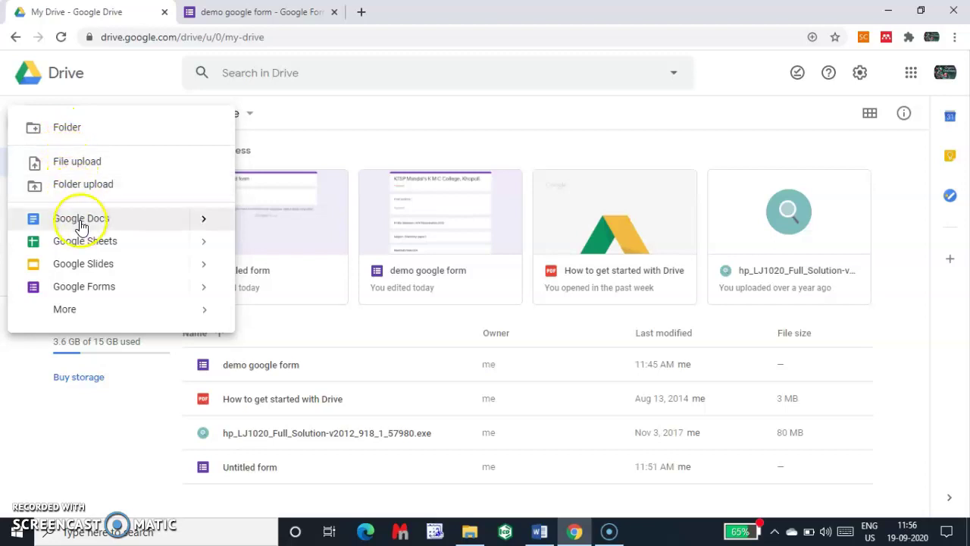
click(96, 287)
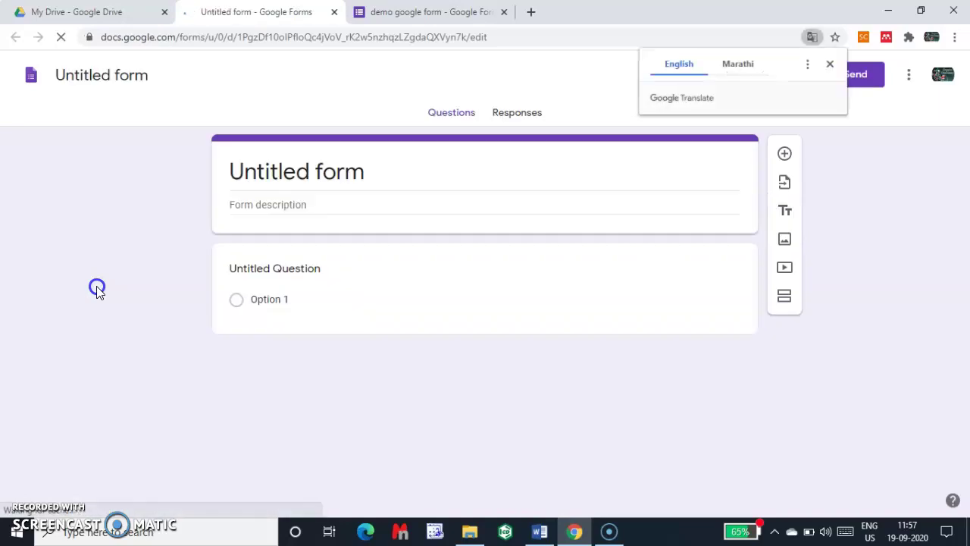
click(195, 307)
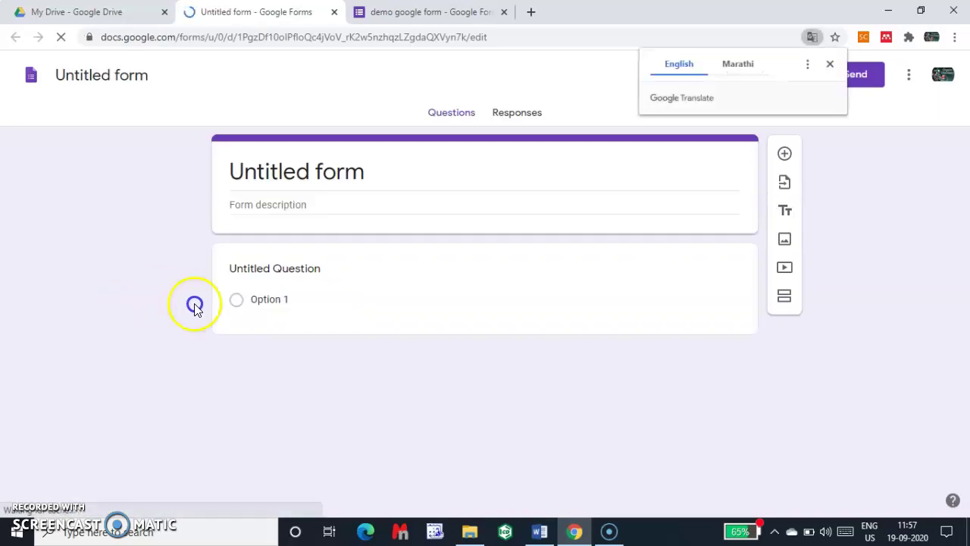
click(831, 65)
click(536, 167)
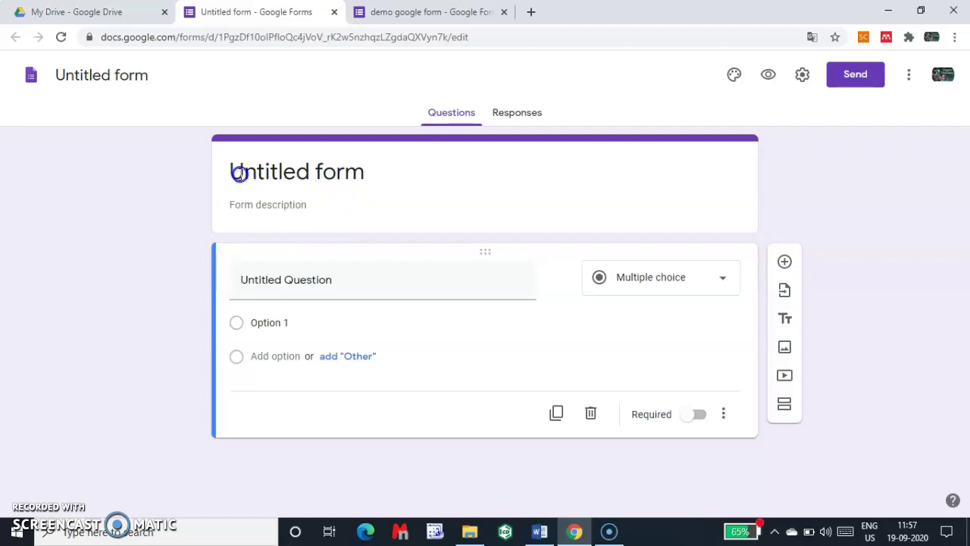
click(544, 270)
Step: Rename the form file "CHEMISTRY- I"
click(94, 79)
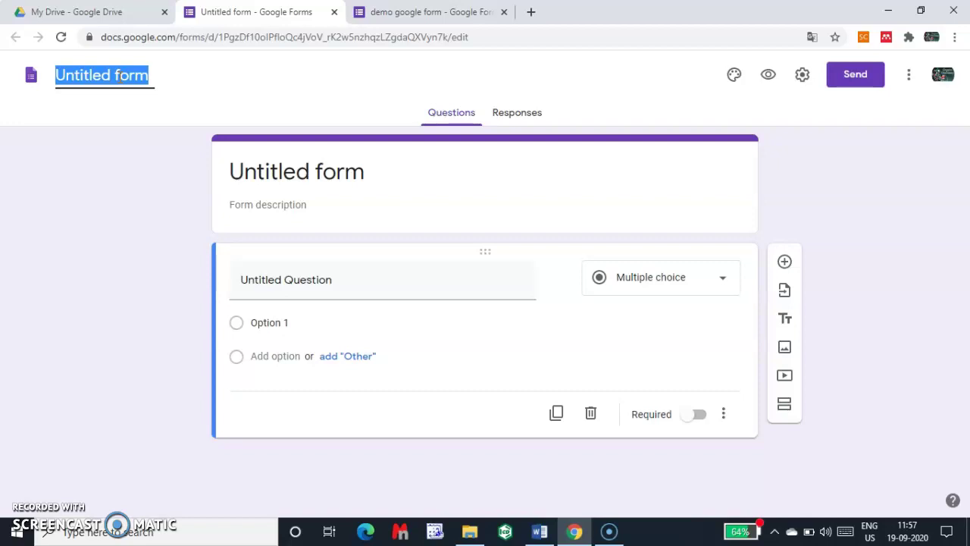
text(CHE)
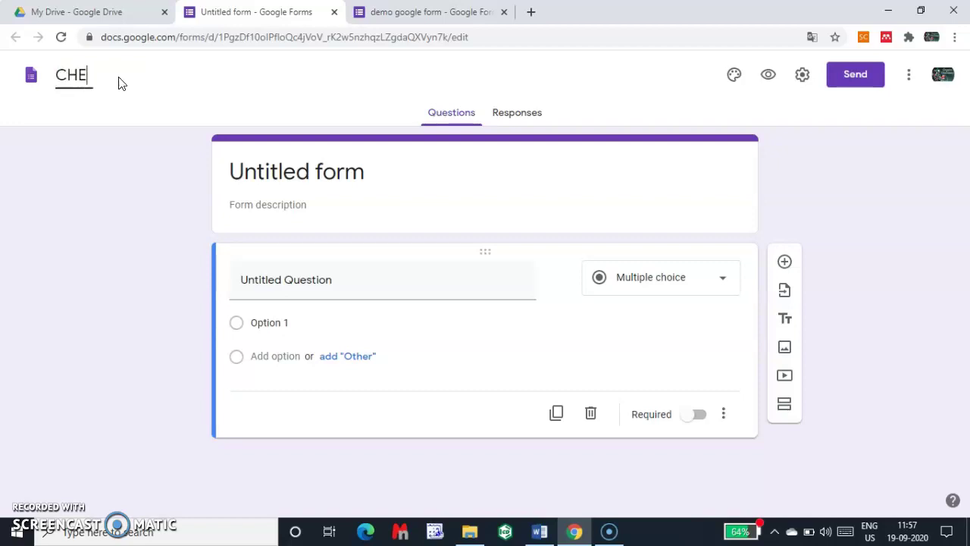
text(MISTRY I)
click(134, 75)
key(BackSpace)
text(-)
click(172, 184)
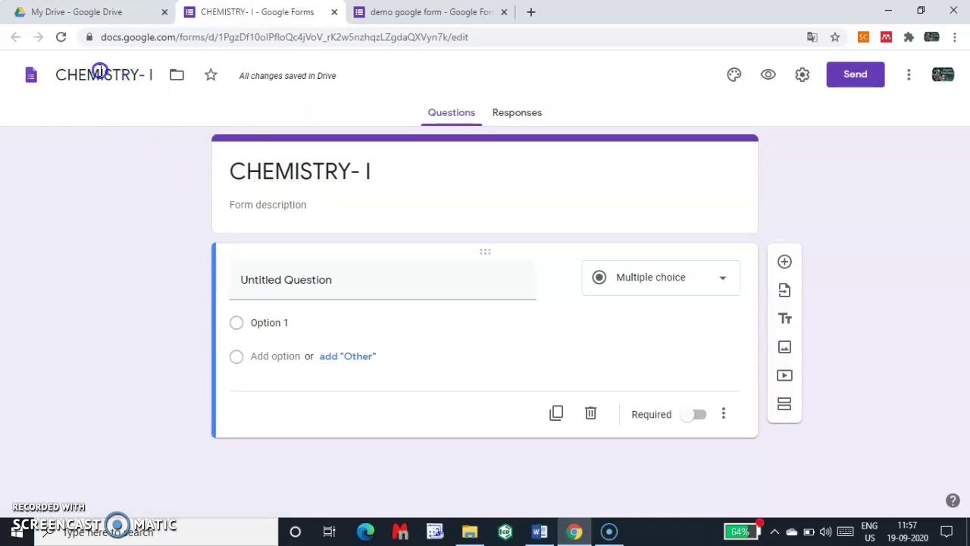
Step: Change the heading in the form's header card to "KMC COLLEGE , KHOPOLI"
triple_click(286, 164)
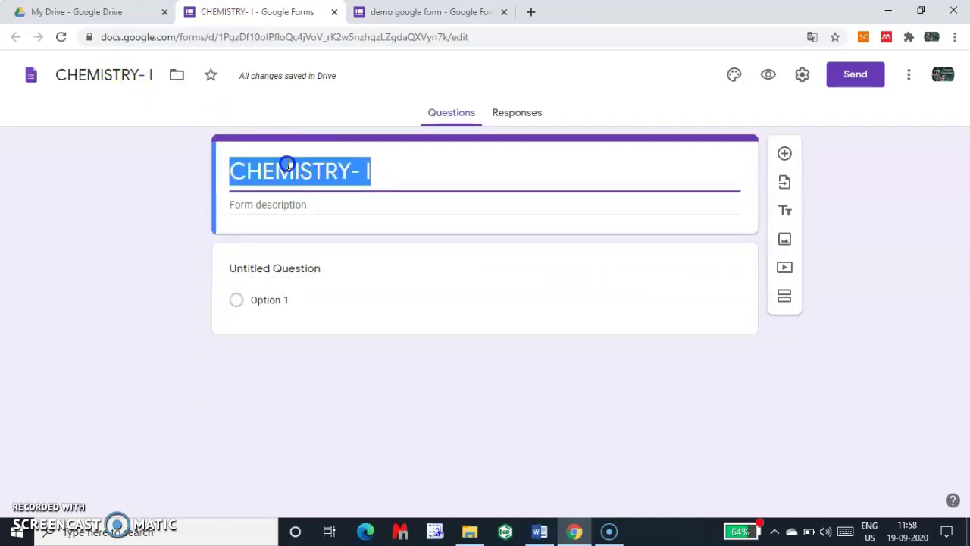
text(K)
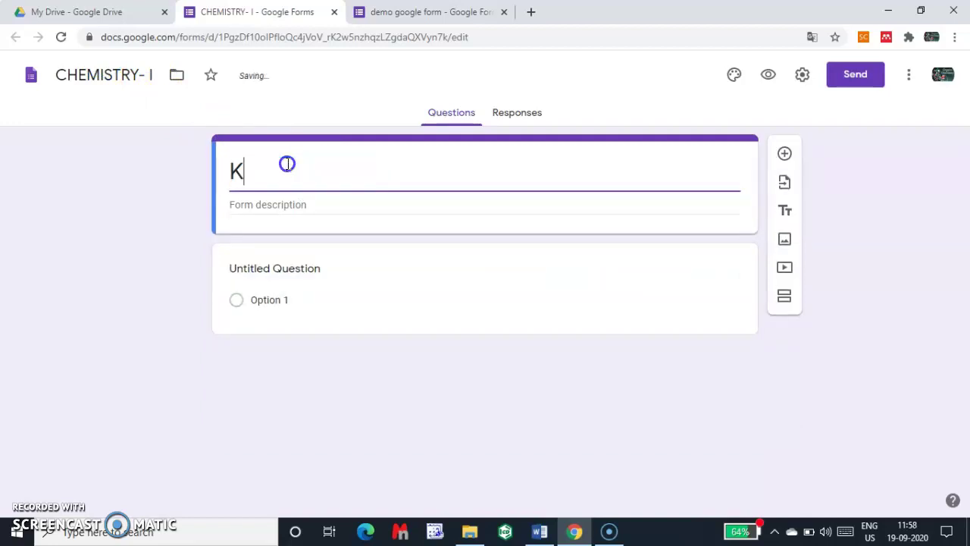
text(MC COLLEGE ,)
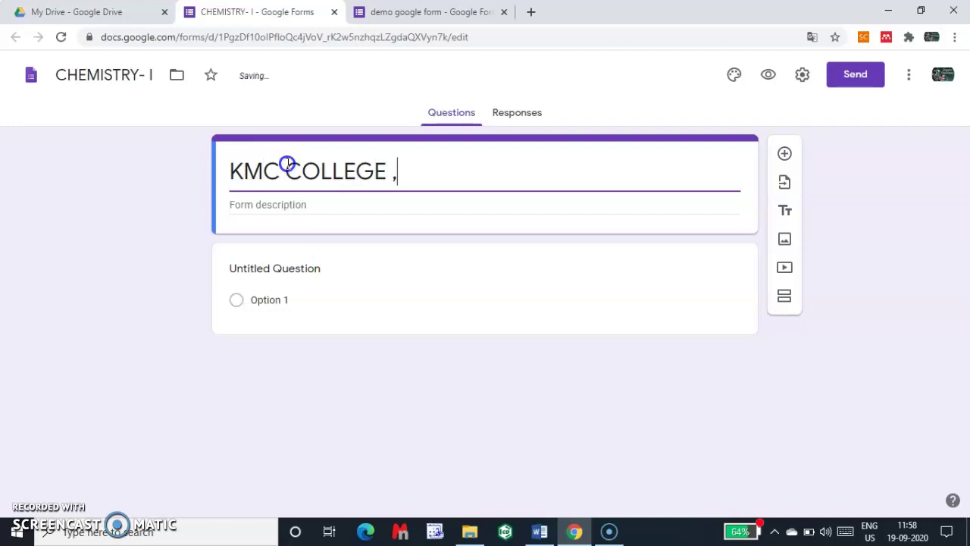
text( KHO)
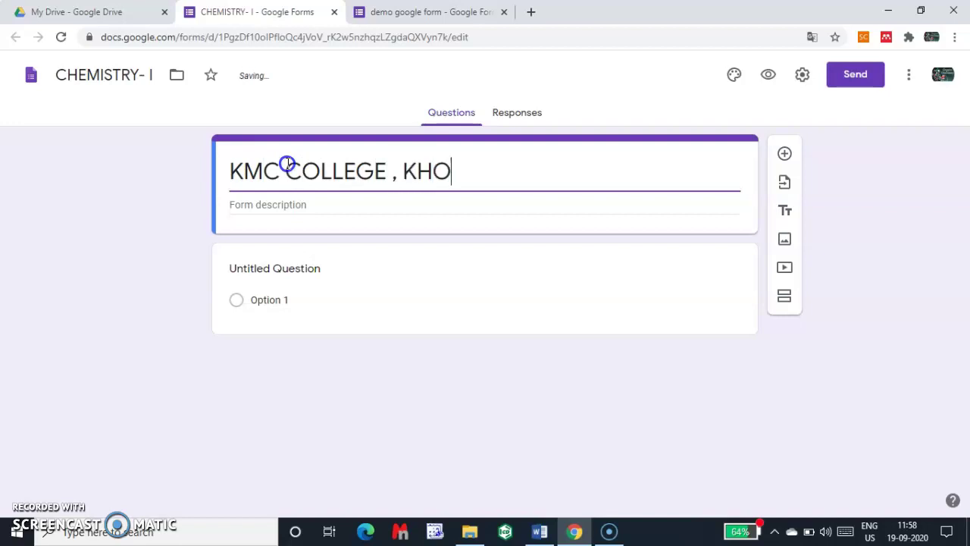
text(POLI)
click(290, 210)
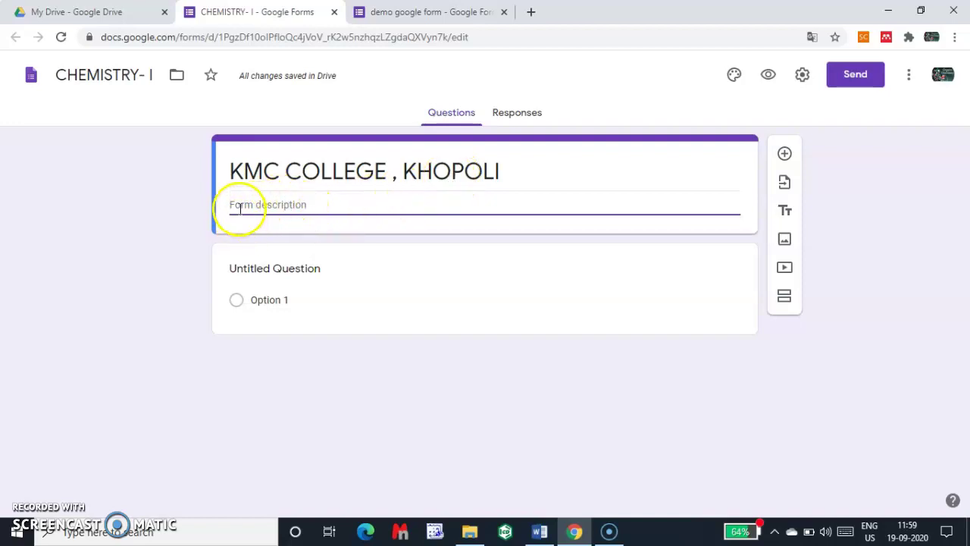
Step: Add a title block below the form header reading "ATKT EXAMINATION 2020"
click(786, 214)
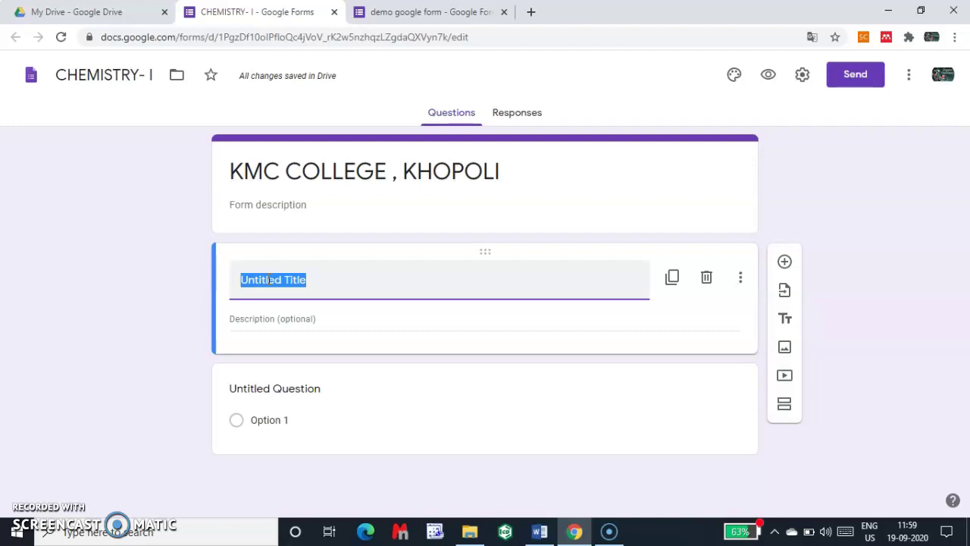
text(ATKT EXA)
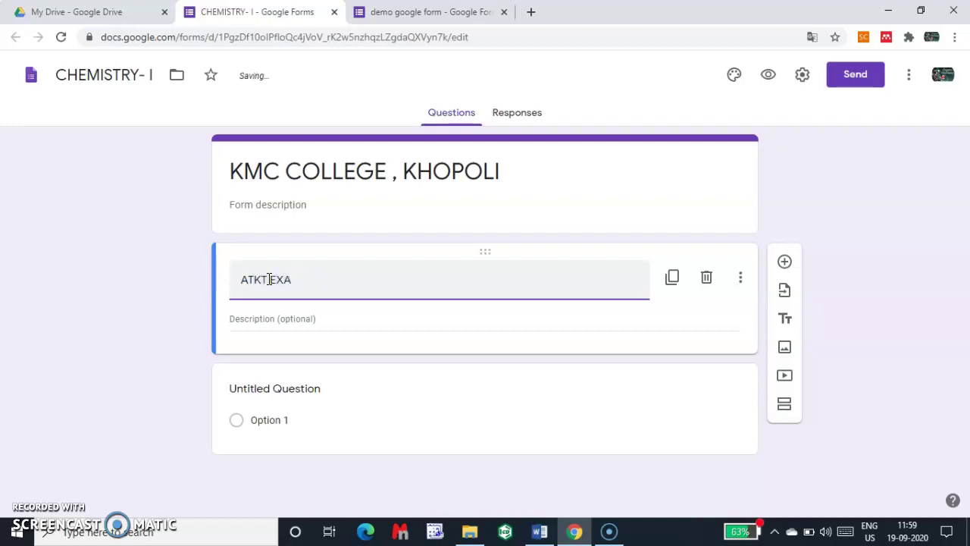
text(MINATION 2020)
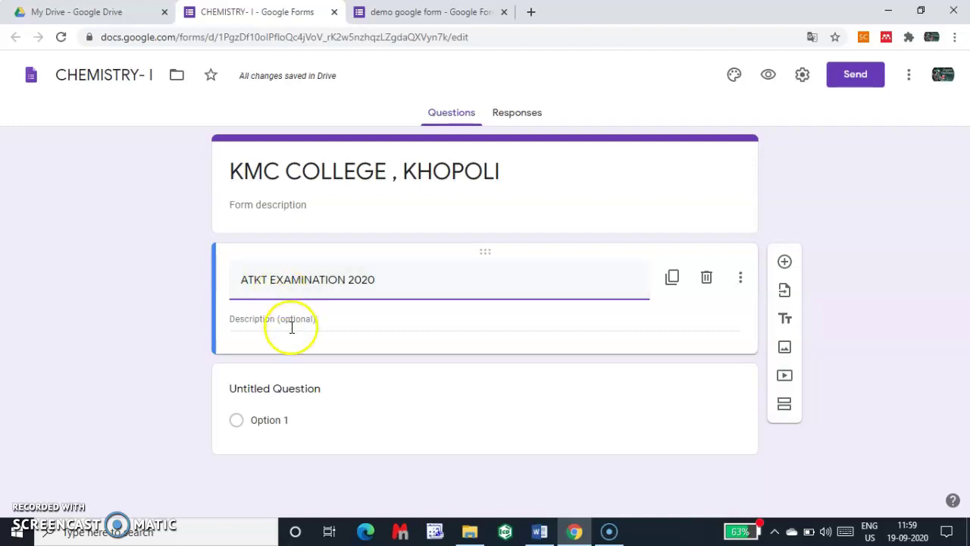
click(288, 323)
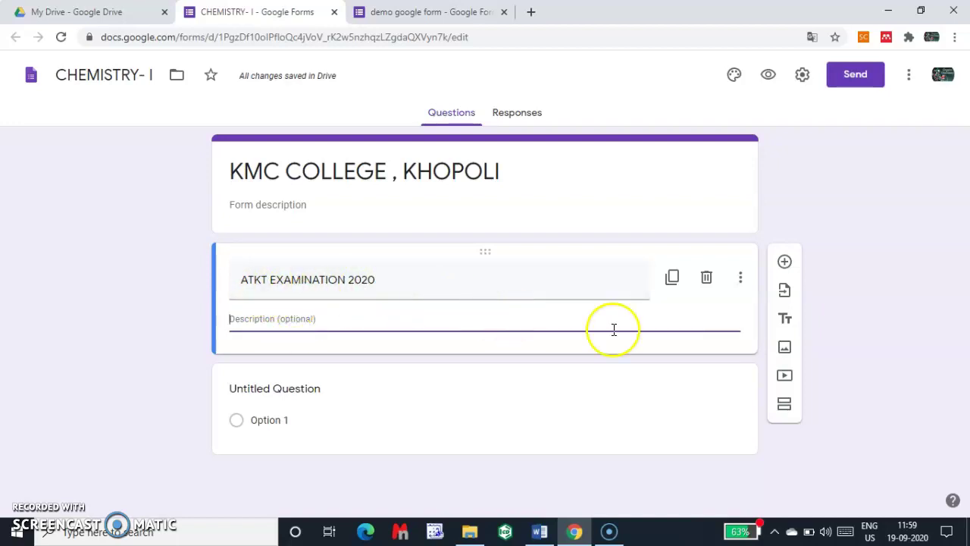
Step: Add two more title blocks below the examination title, reading "FY BSc" and "CHEMISTRY I"
click(785, 324)
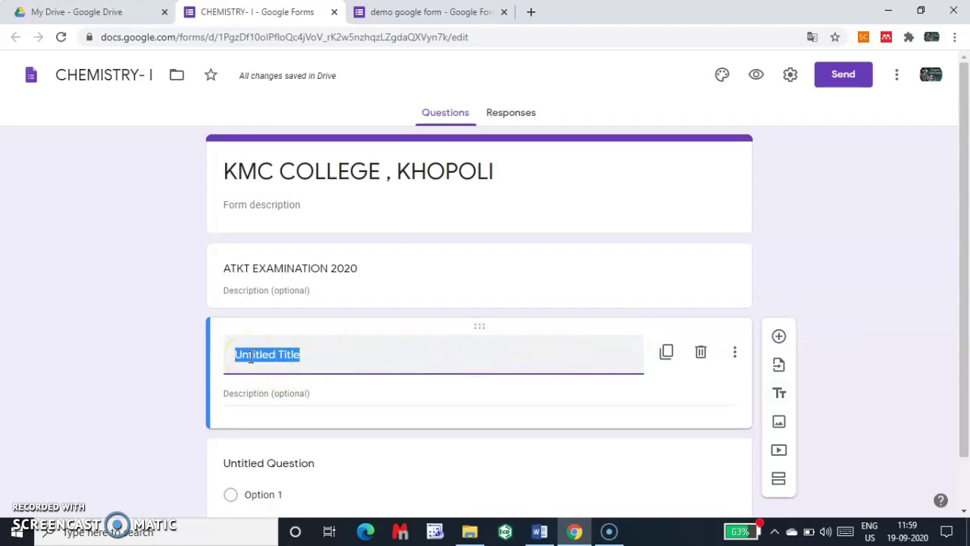
text(FY BSc)
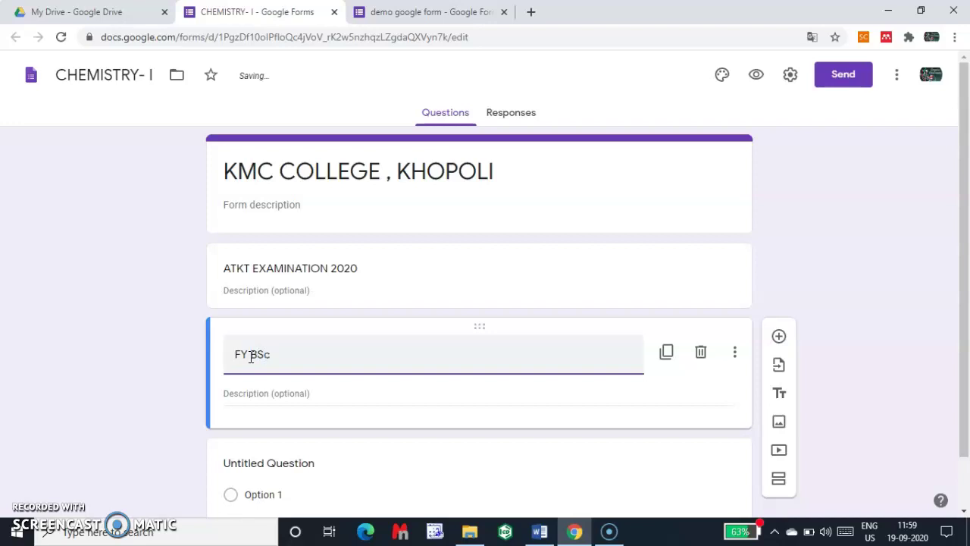
click(778, 392)
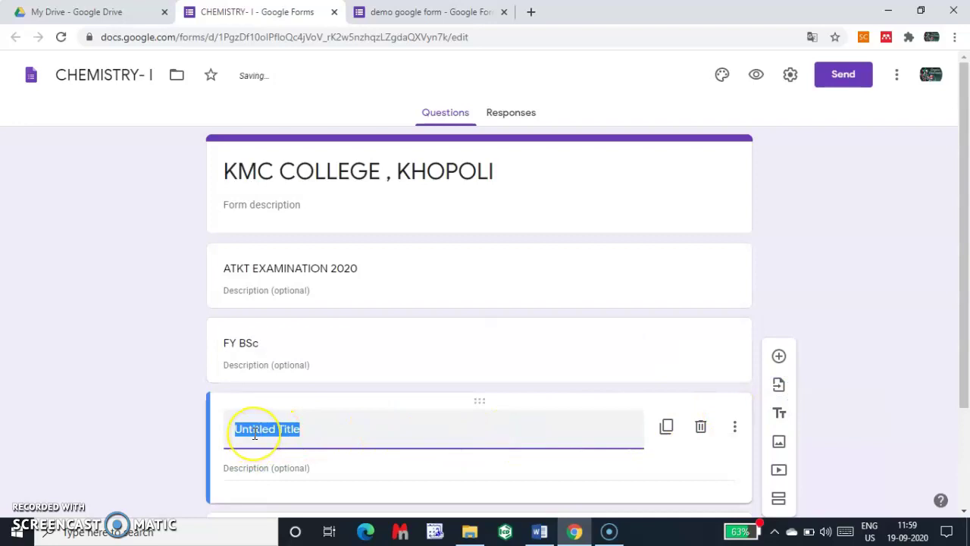
text(CHEMISTRY I)
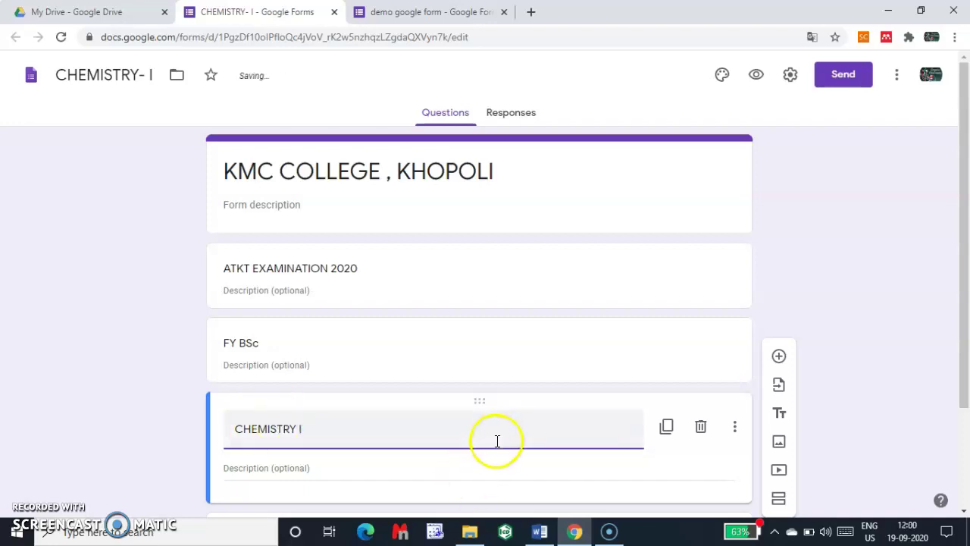
Step: Add a title block below "CHEMISTRY I" reading "TOTAL MARKS: 50"
scroll(495, 442, down, 2)
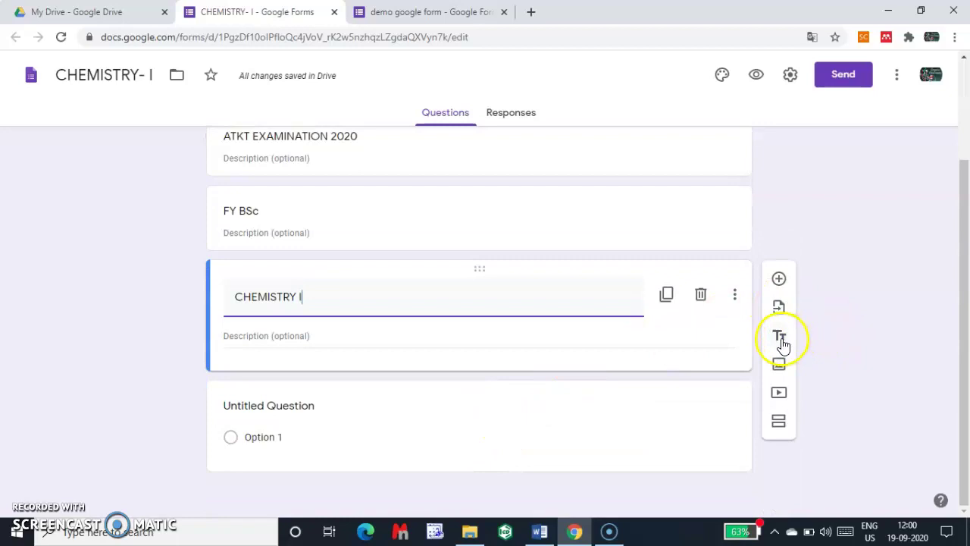
click(781, 337)
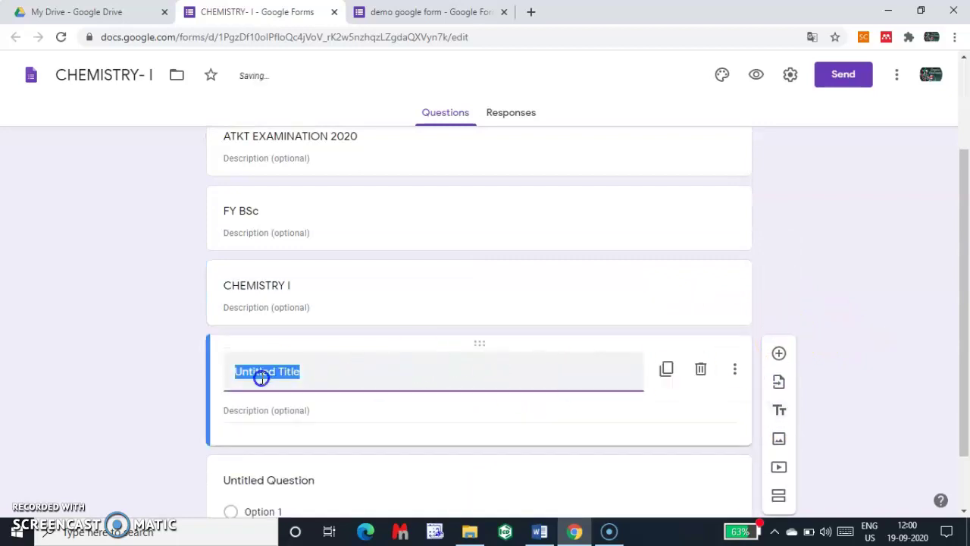
text(TOTAL MARKS: 50)
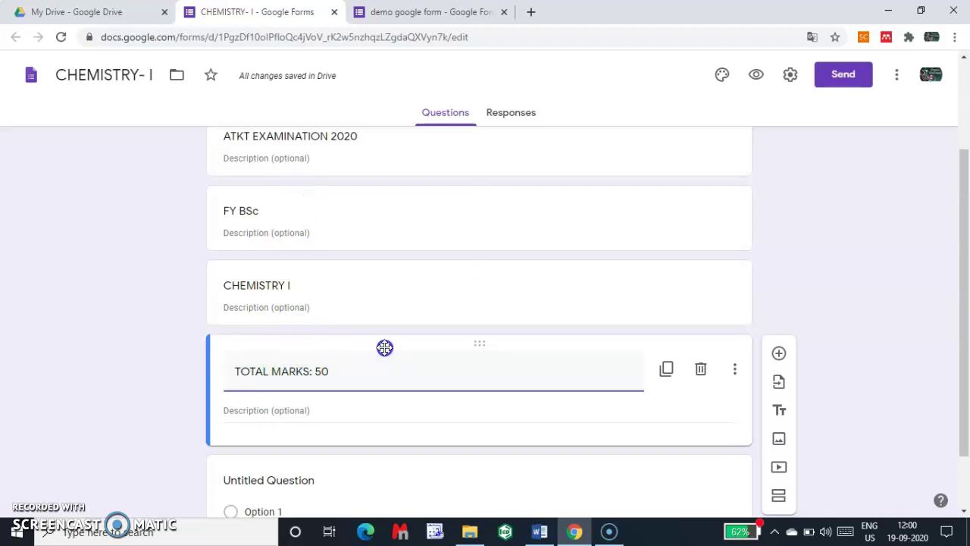
Step: Review the form's header and the title blocks for examination, class, subject and total marks
scroll(336, 363, down, 1)
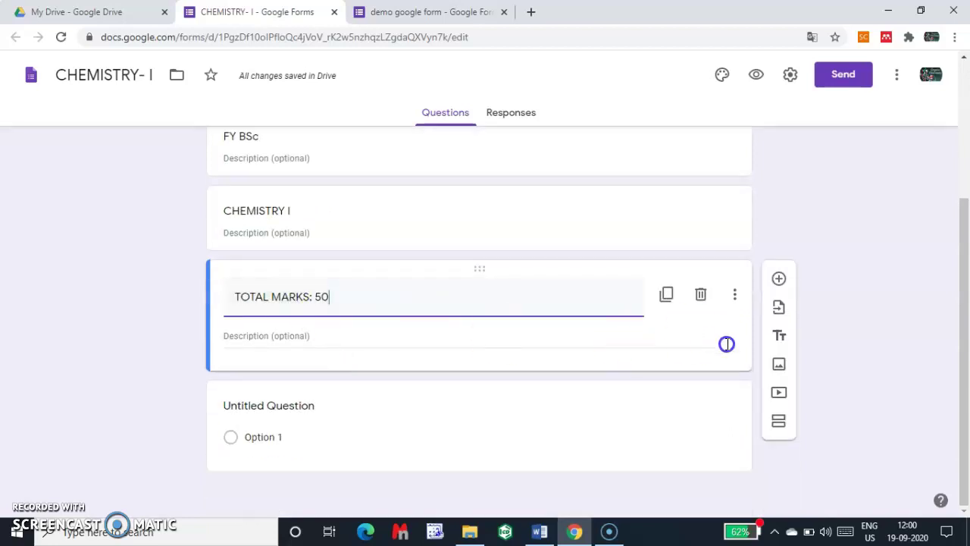
click(465, 313)
scroll(331, 260, up, 3)
click(363, 202)
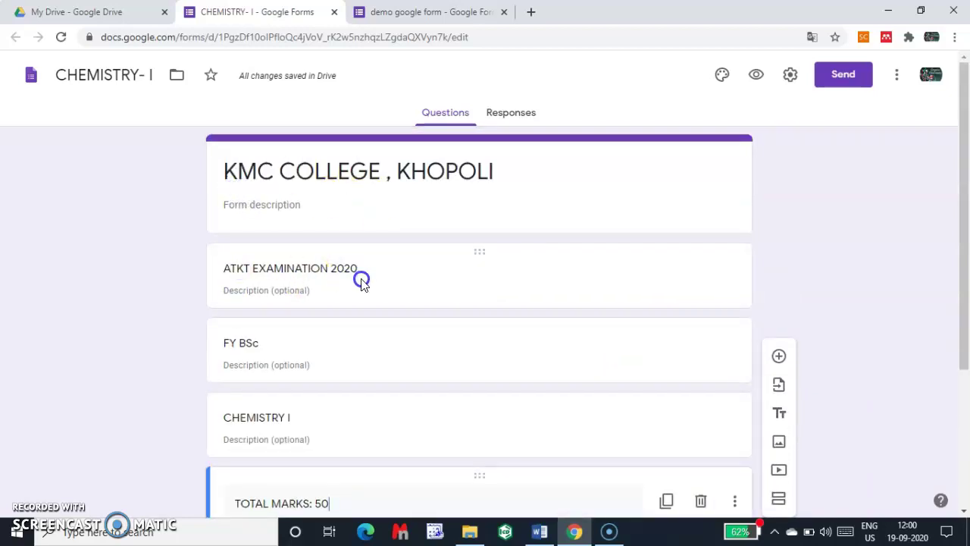
scroll(362, 282, down, 1)
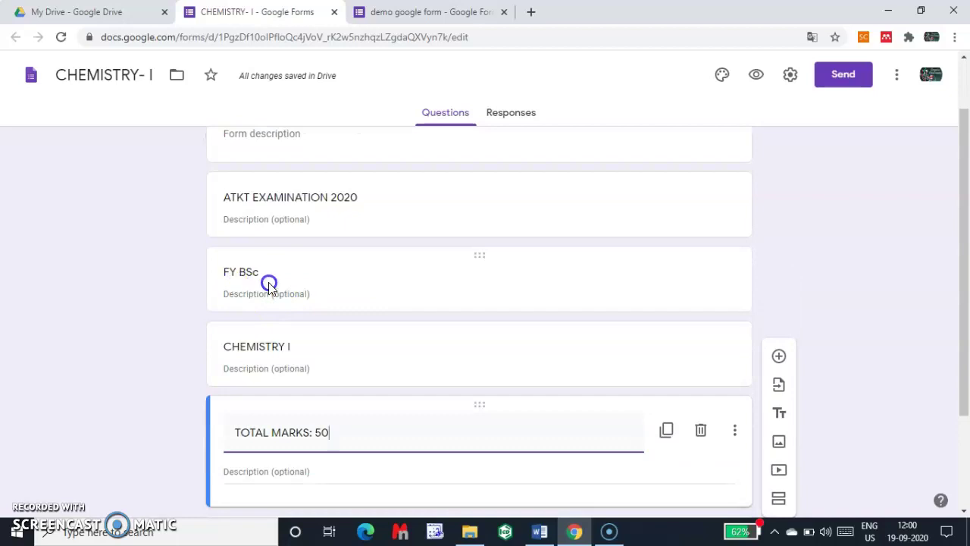
scroll(271, 344, down, 1)
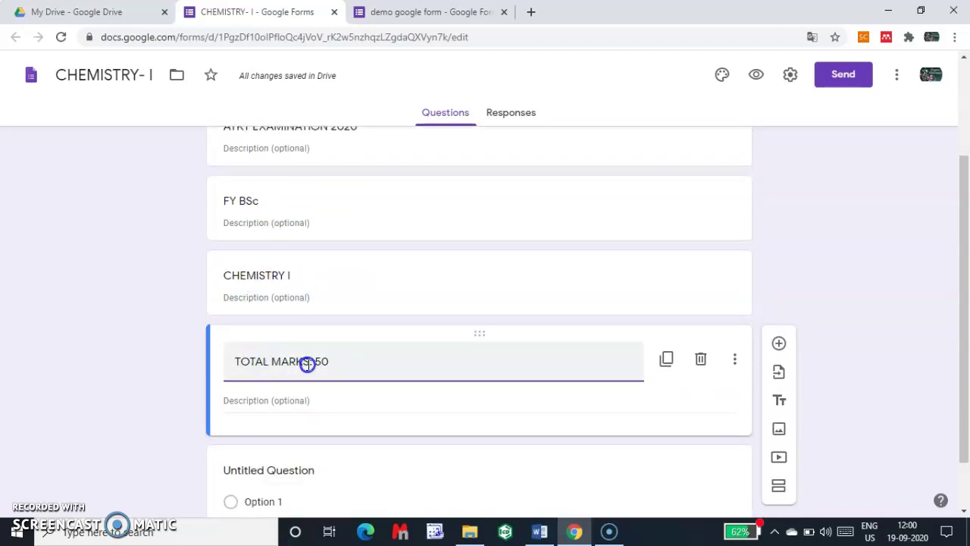
scroll(307, 364, down, 1)
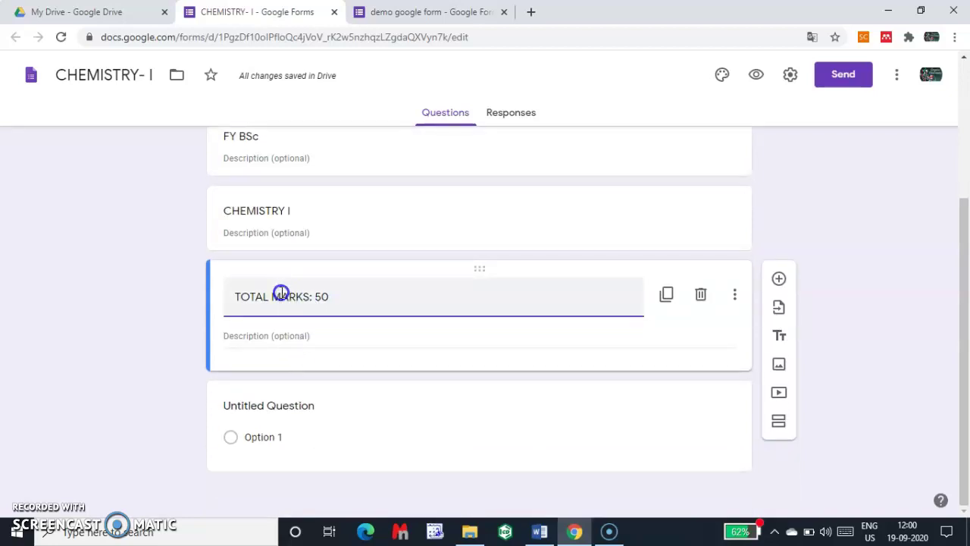
scroll(282, 295, up, 3)
scroll(271, 385, down, 3)
Step: Add a short-answer question titled "SEAT NO" below the "TOTAL MARKS: 50" block
click(779, 279)
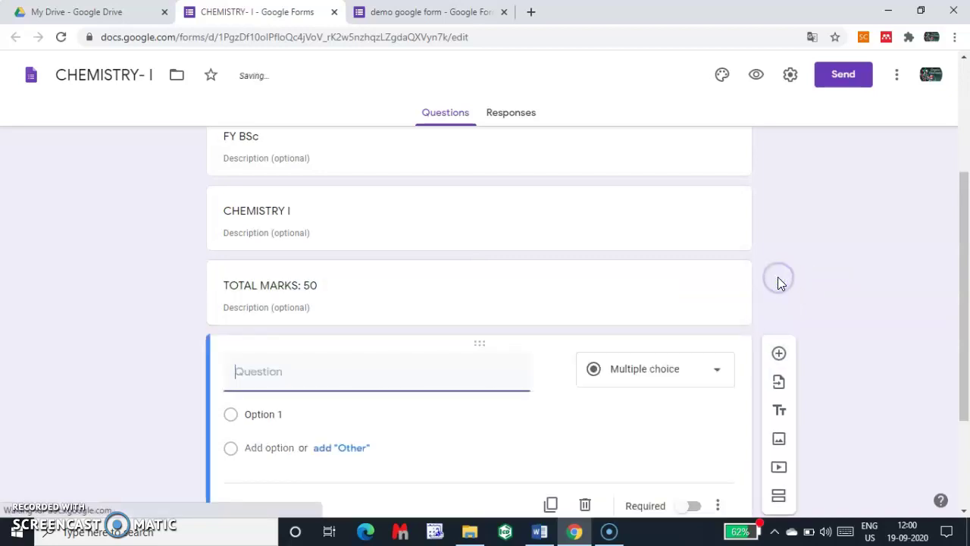
scroll(356, 360, down, 1)
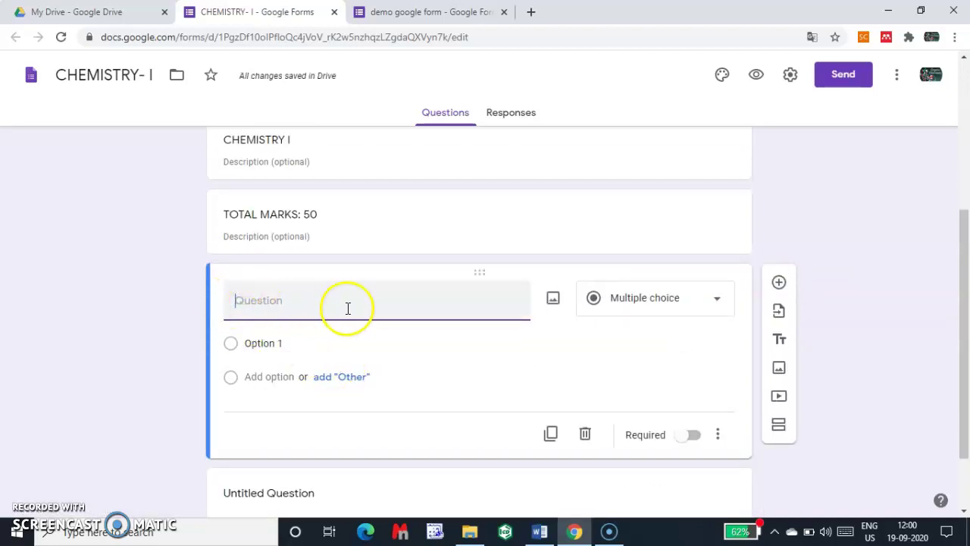
click(241, 304)
text(P)
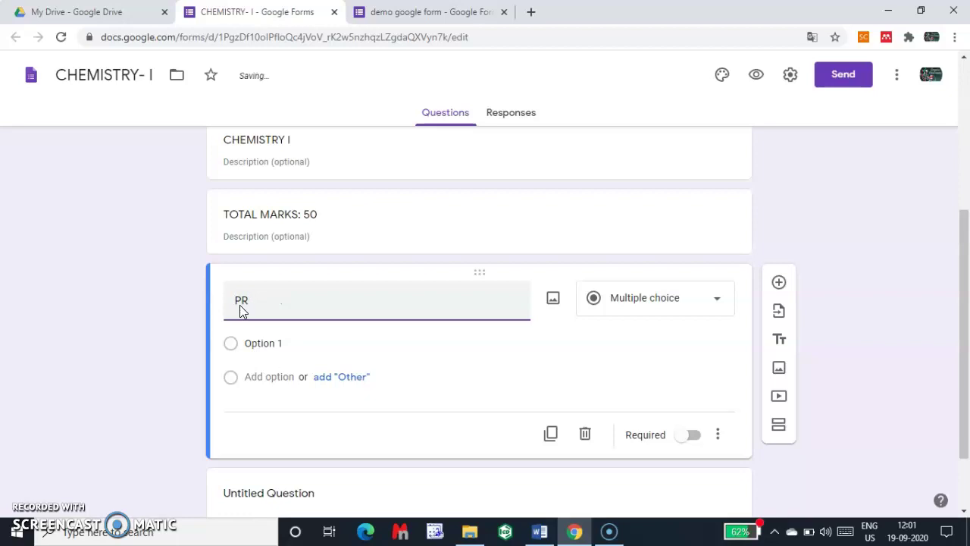
key(BackSpace)
text(SEAT NO)
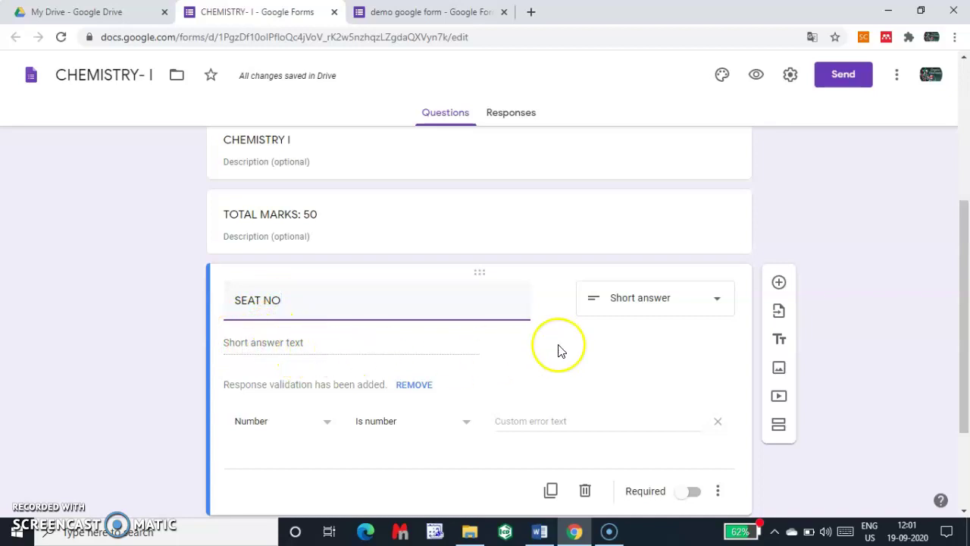
click(720, 303)
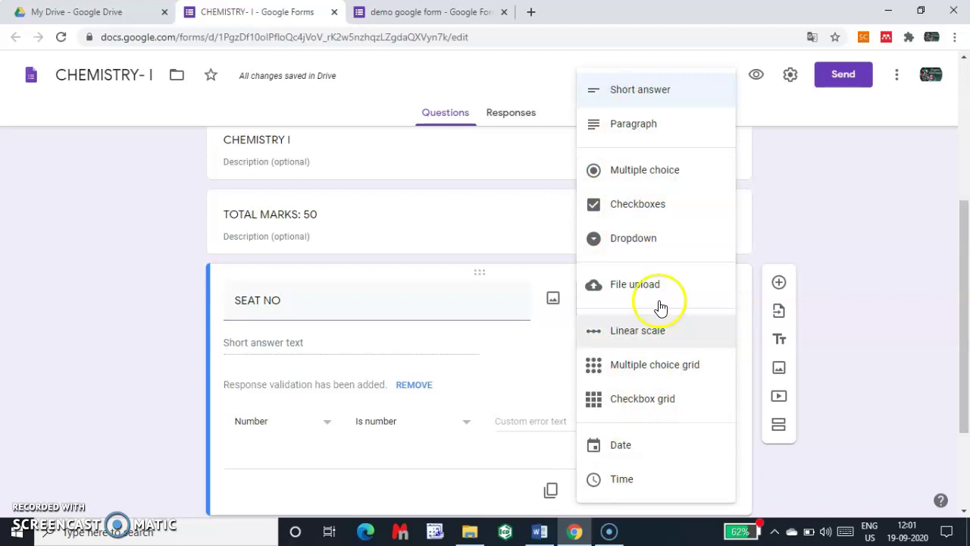
click(643, 95)
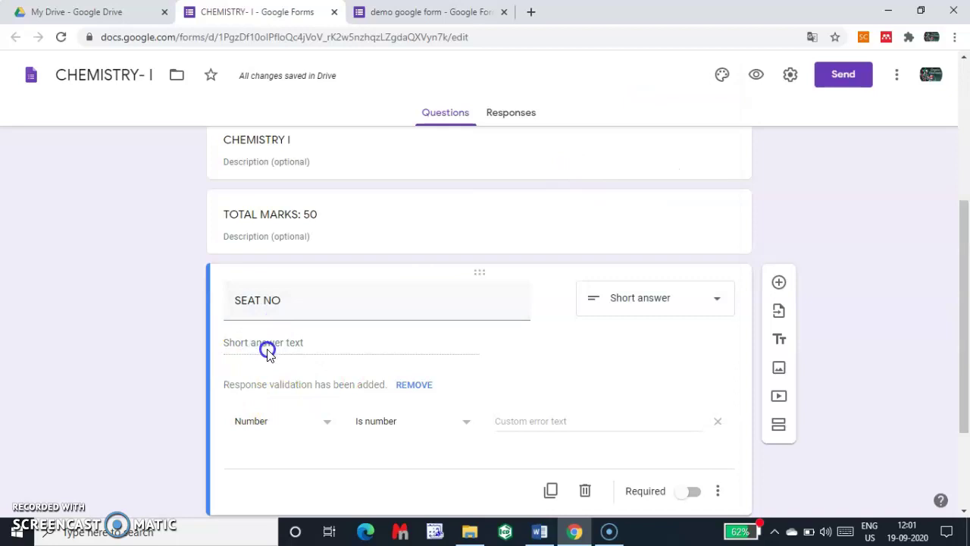
Step: Set the SEAT NO question's response validation to Number and make the question required
scroll(268, 350, down, 2)
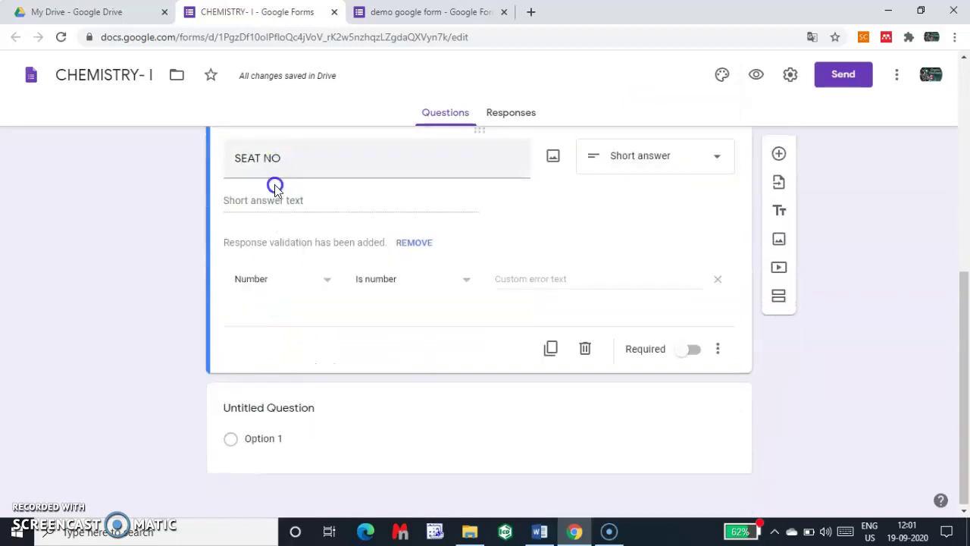
click(334, 285)
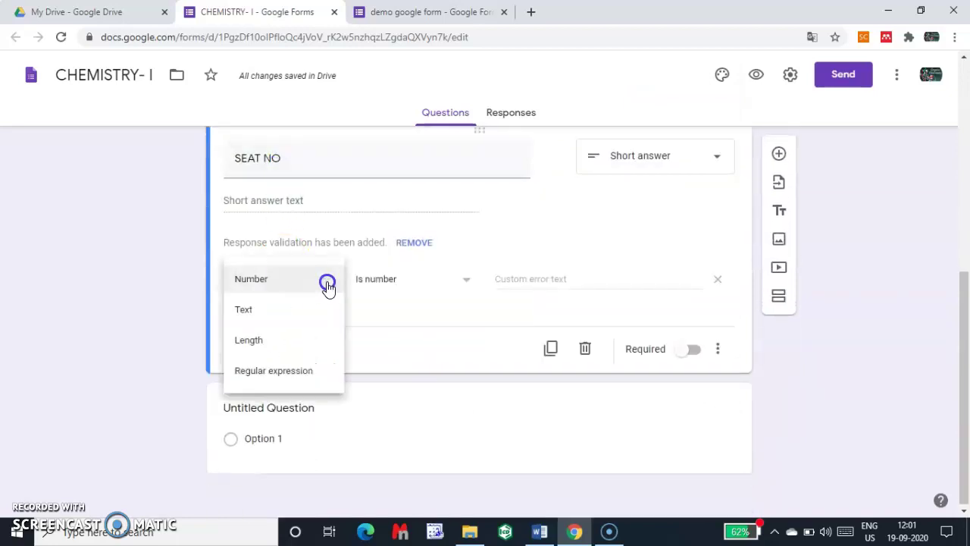
click(250, 282)
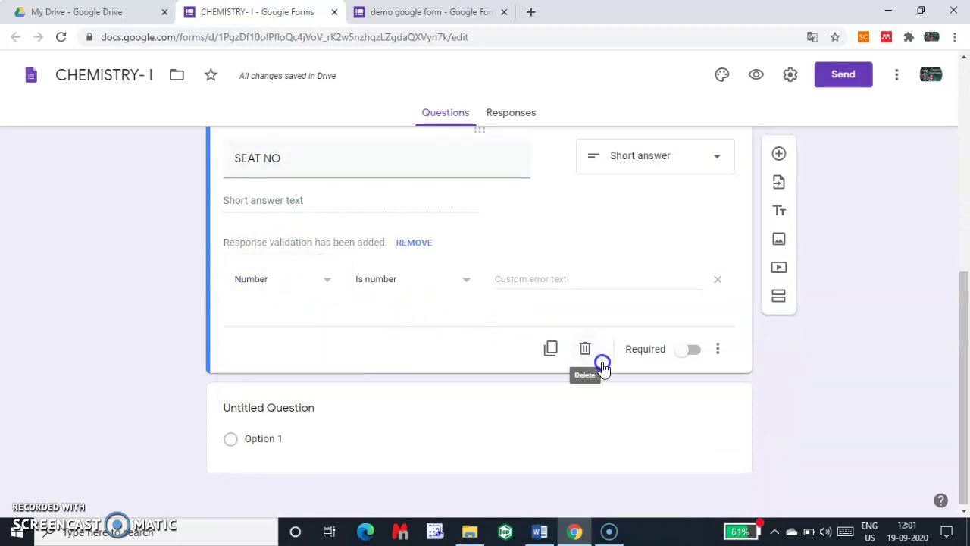
click(699, 355)
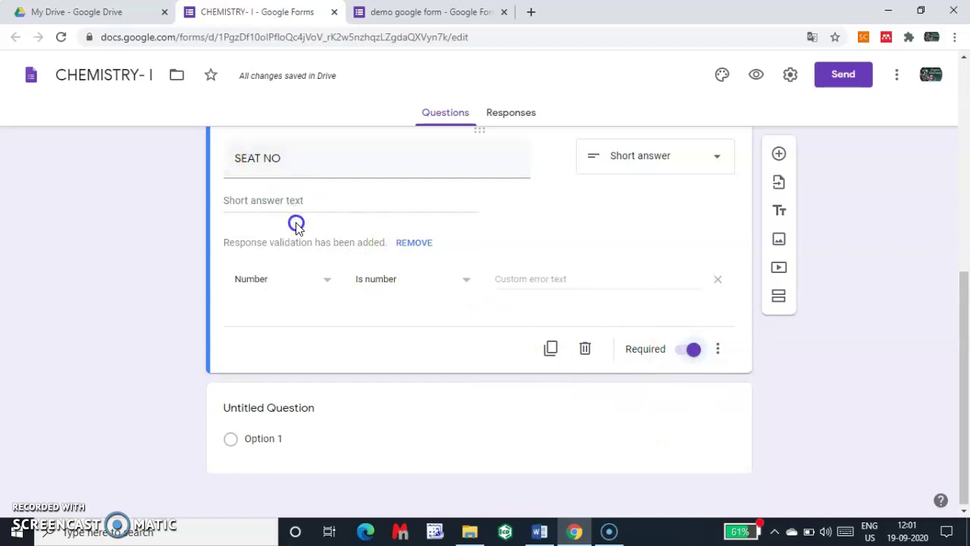
scroll(296, 223, up, 2)
scroll(300, 258, down, 2)
scroll(421, 282, up, 1)
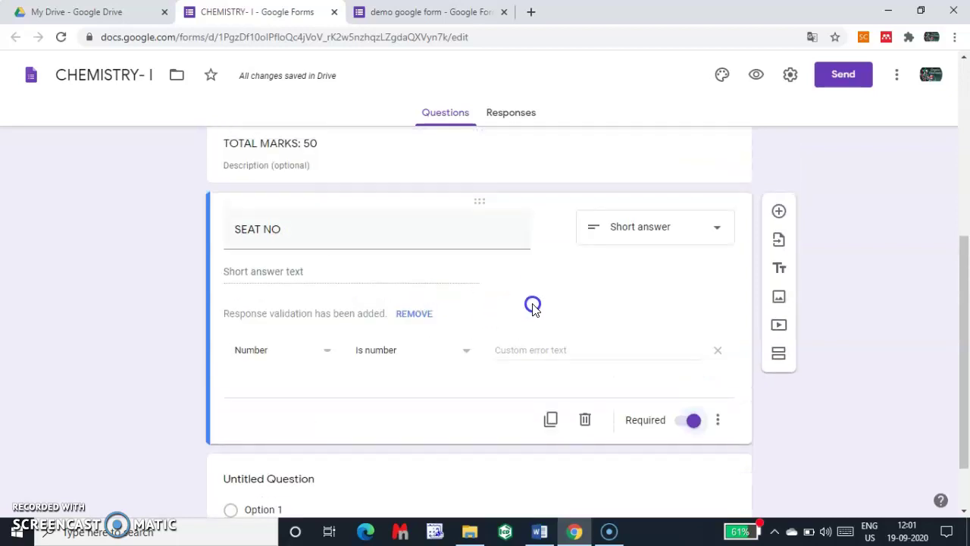
Step: Add a short-answer question titled "PRN NUMBER" below the SEAT NO question
click(779, 212)
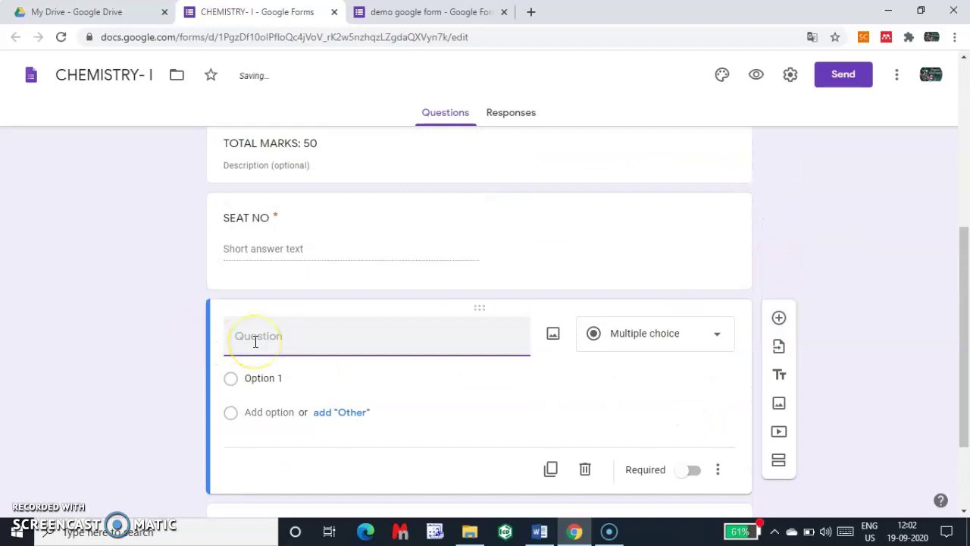
text(PRN NUMBER)
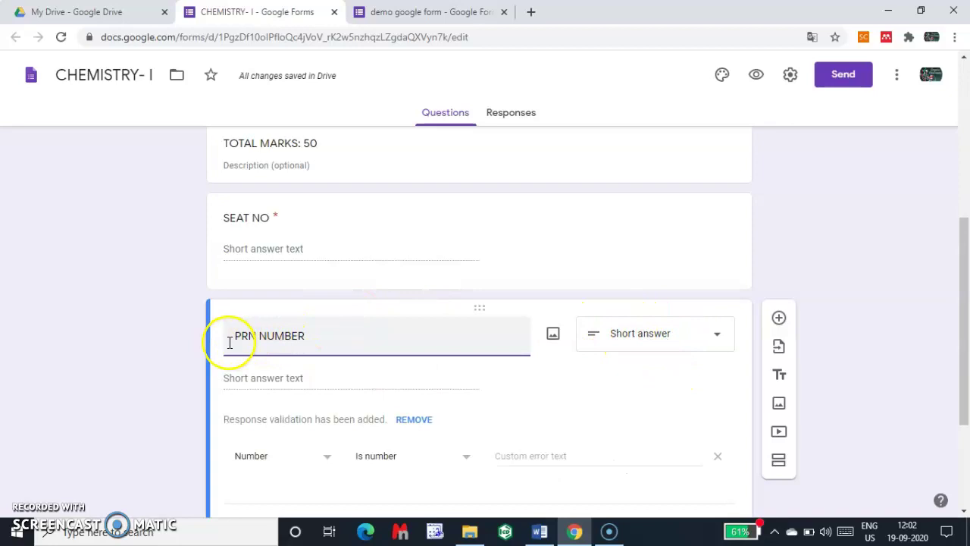
click(261, 338)
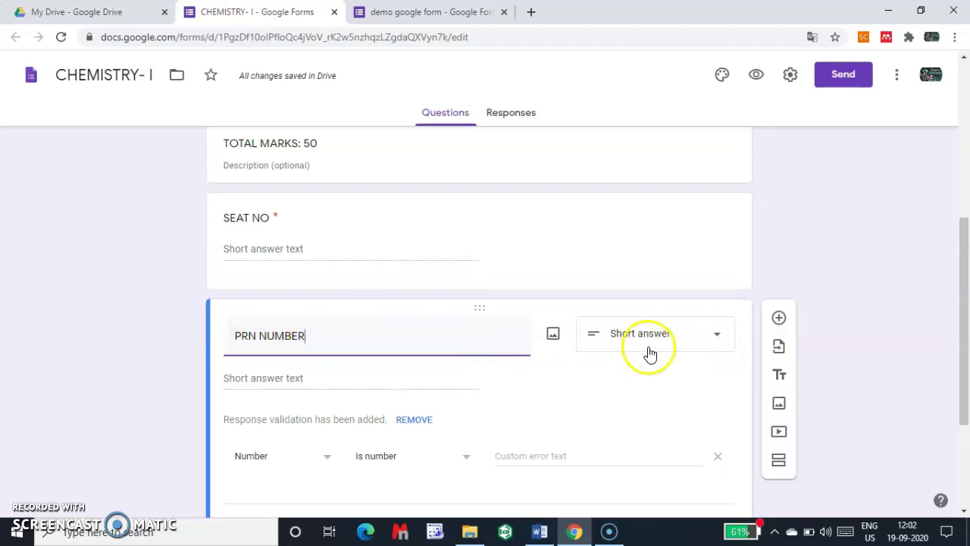
click(702, 352)
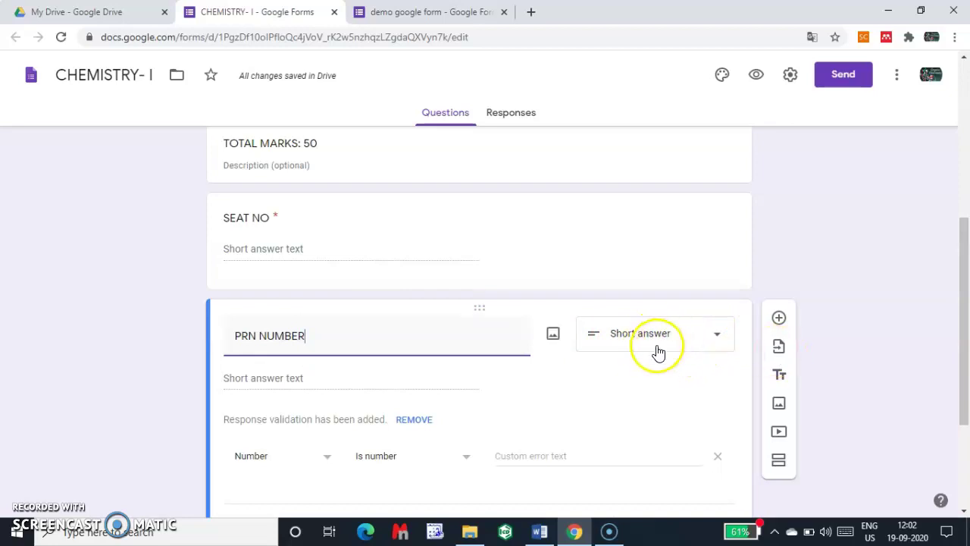
Step: Set the PRN NUMBER question's response validation to Number and make the question required
scroll(636, 345, down, 2)
click(249, 234)
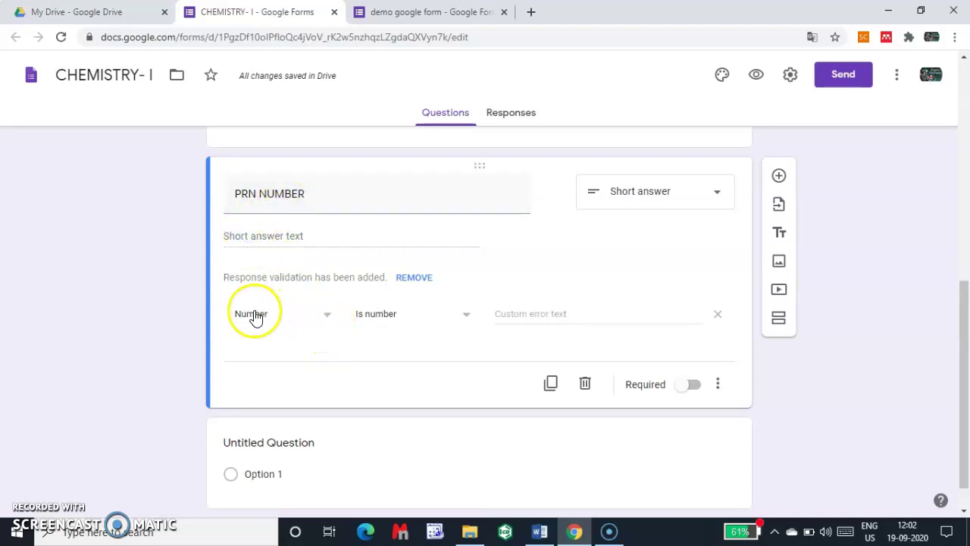
click(326, 316)
click(257, 319)
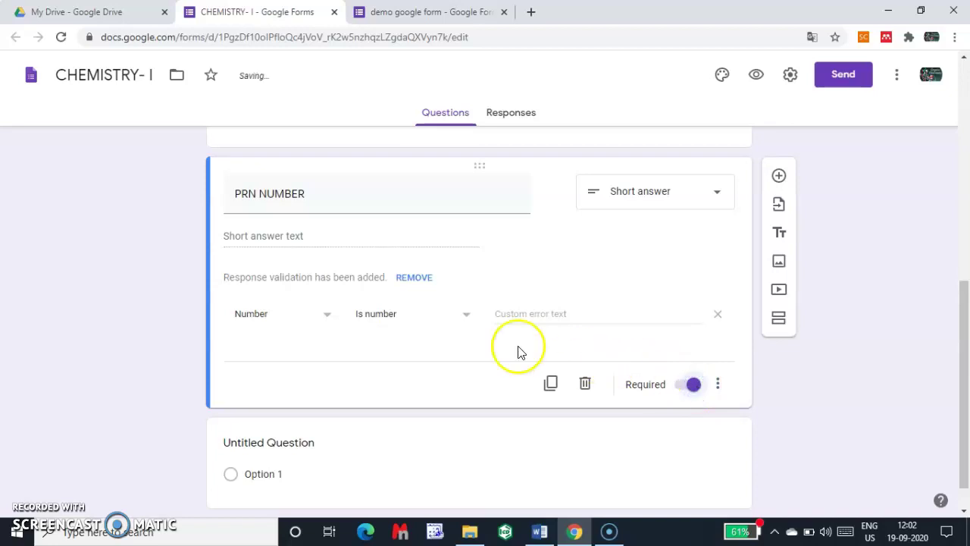
scroll(332, 268, up, 5)
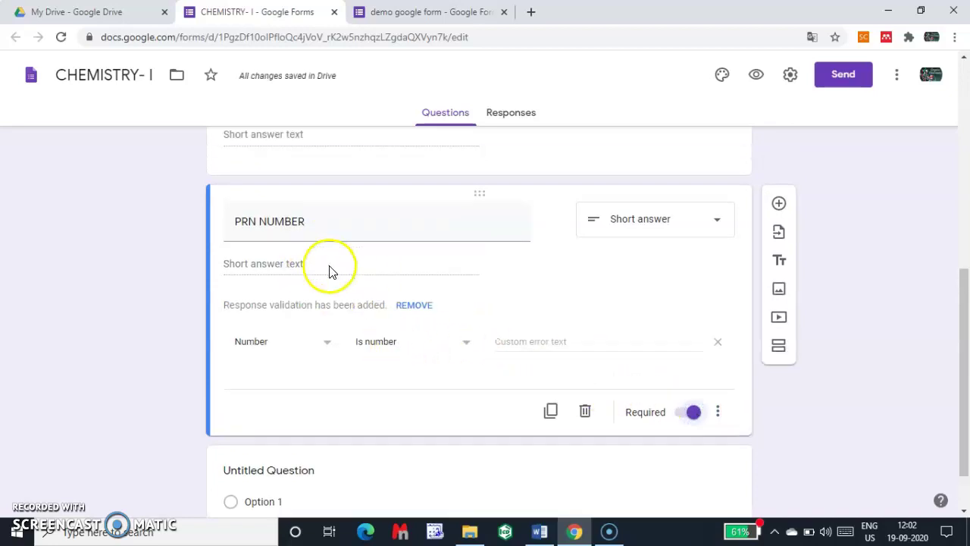
scroll(331, 264, down, 5)
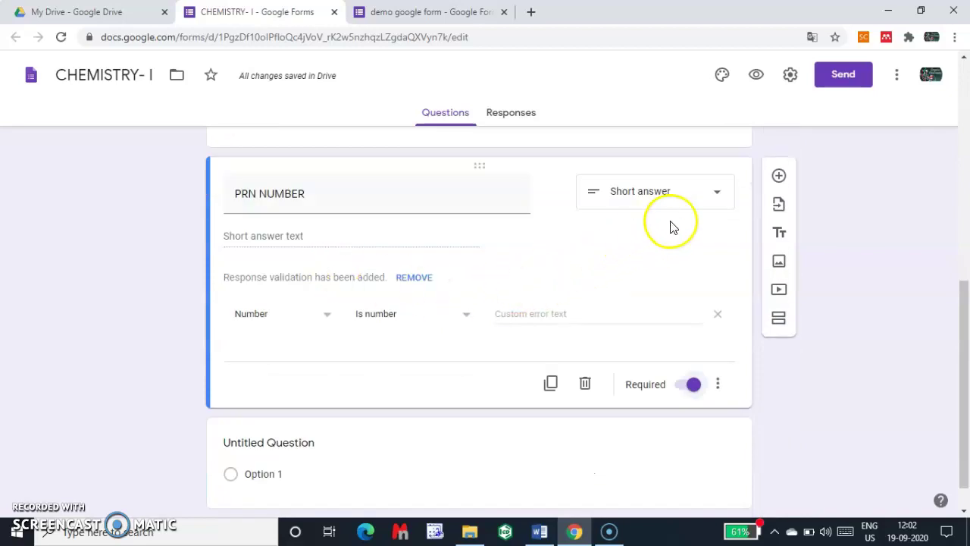
Step: Add a required short-answer question titled "EMAIL" below the PRN NUMBER question
click(781, 176)
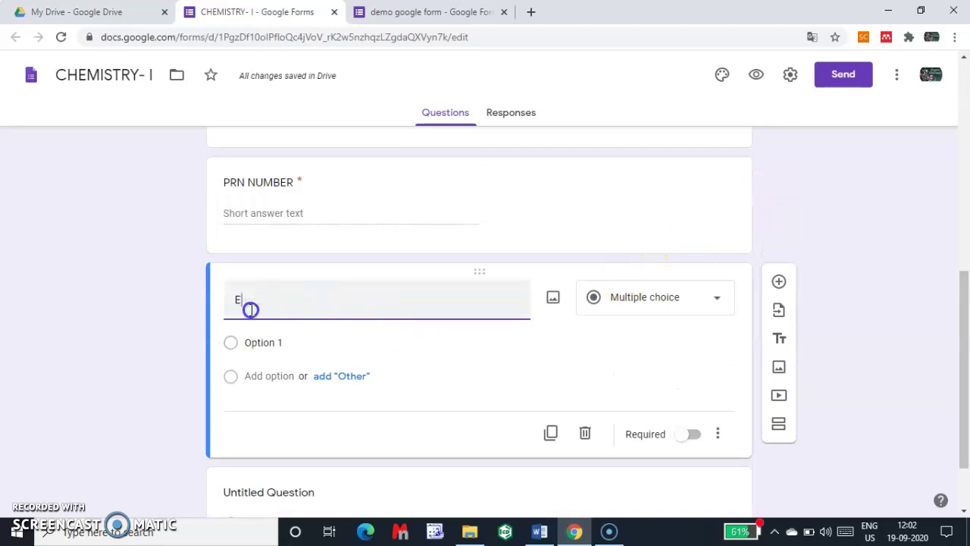
text(EMAIL)
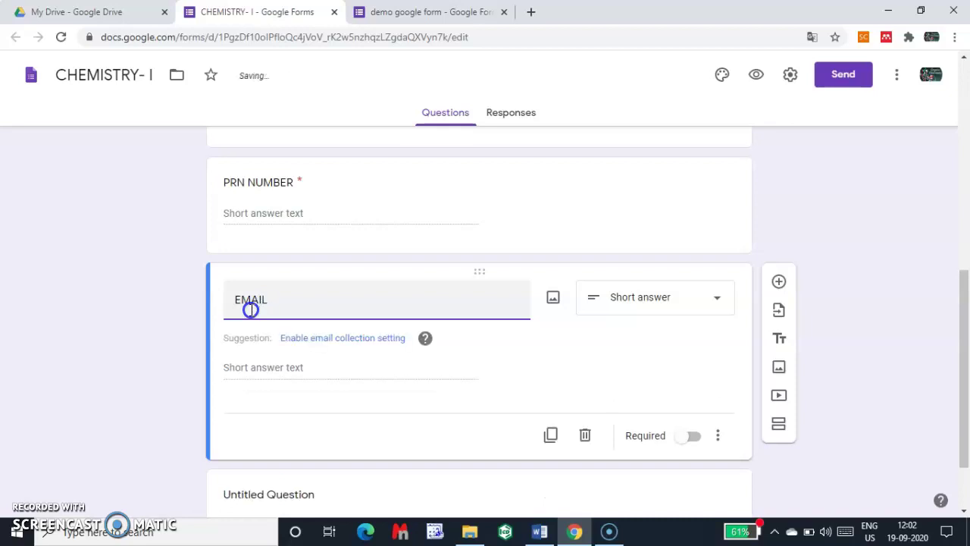
click(245, 371)
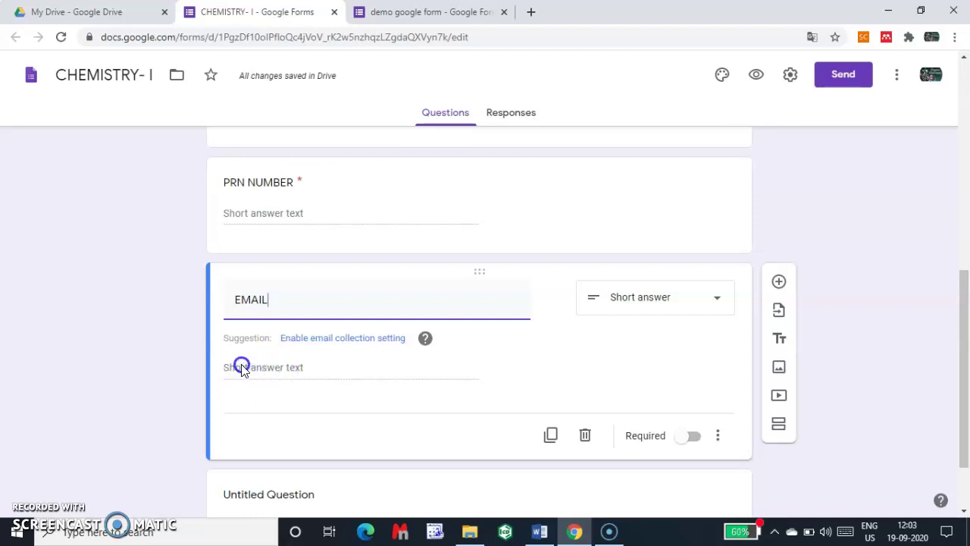
scroll(483, 390, down, 1)
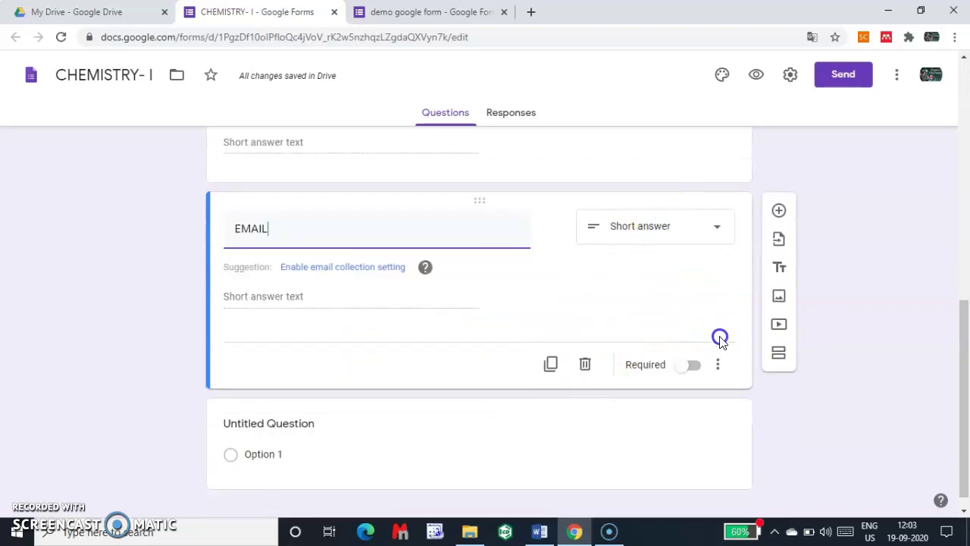
click(700, 370)
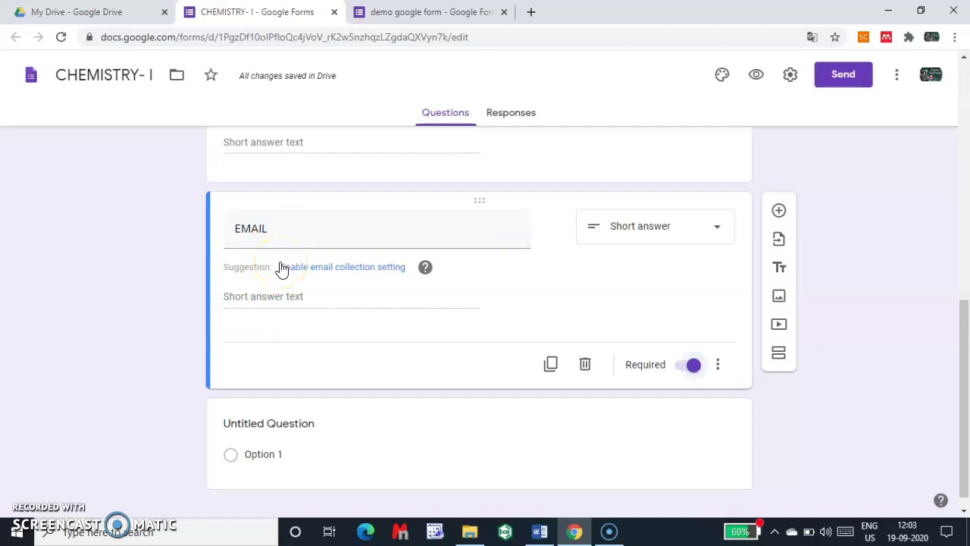
Step: Put the prefix "SUBJECT:" before "CHEMISTRY I" in the subject title block
scroll(281, 269, up, 10)
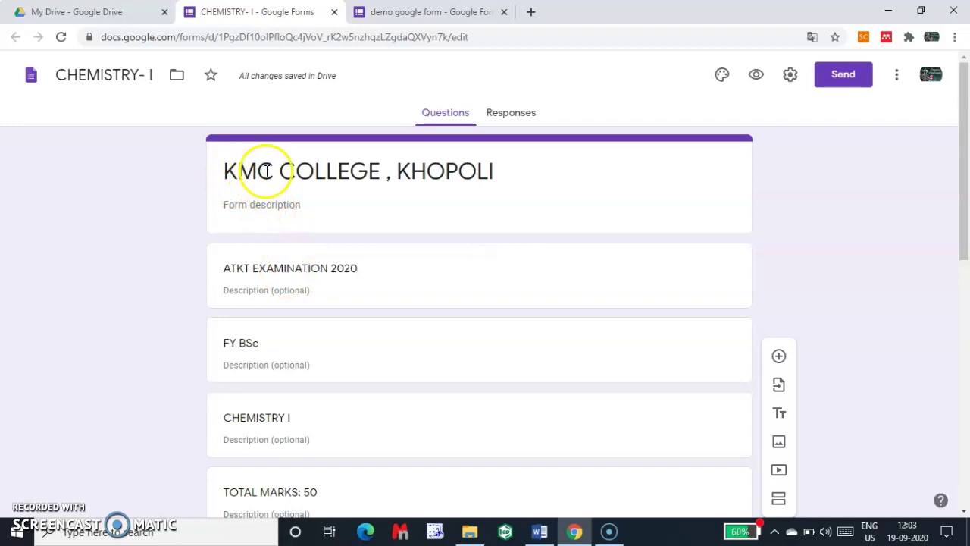
scroll(402, 219, down, 1)
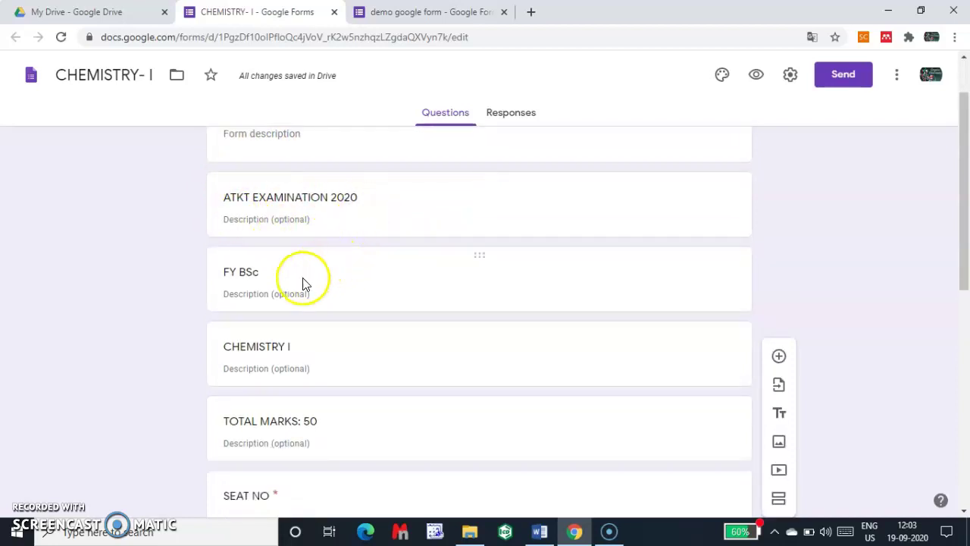
scroll(296, 265, down, 1)
scroll(273, 254, down, 1)
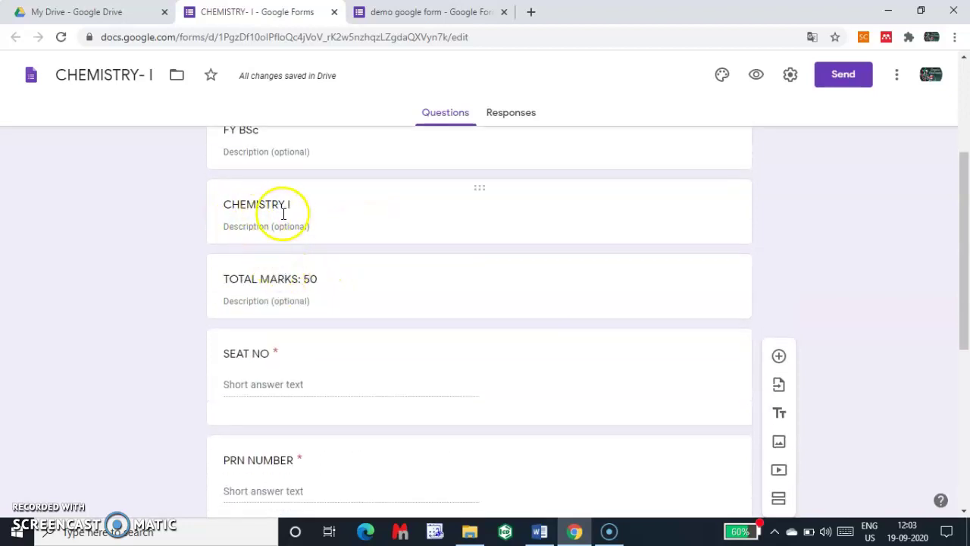
triple_click(225, 206)
click(234, 220)
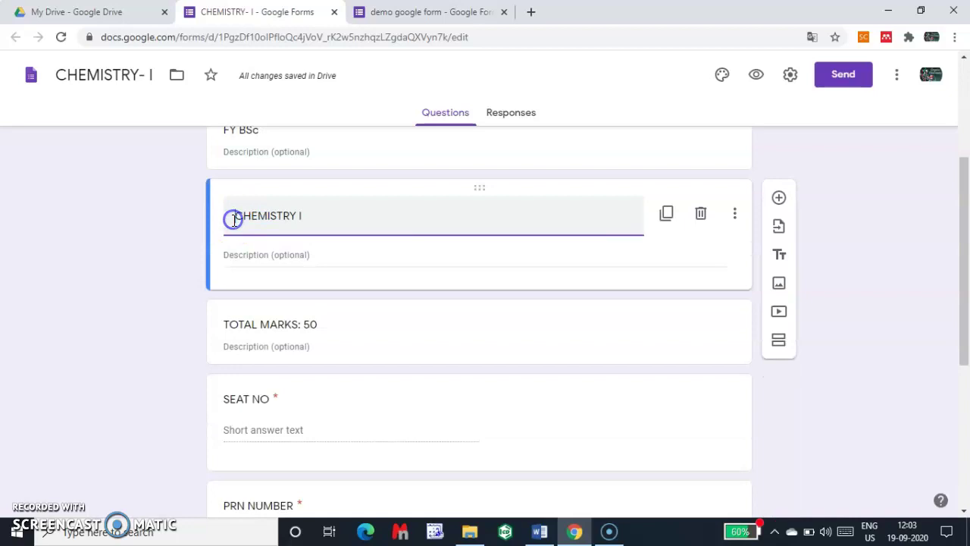
text(SUBJECT:)
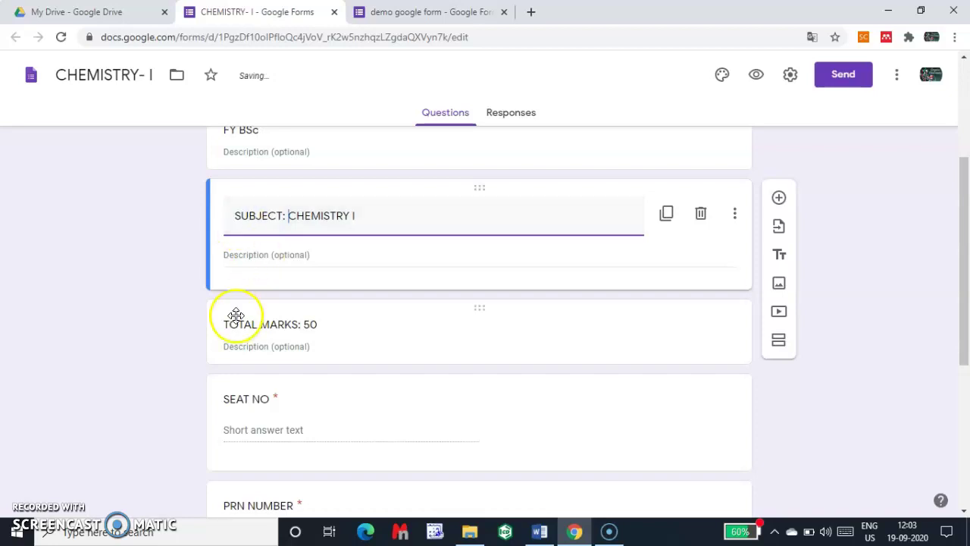
Step: Review the SEAT NO, PRN NUMBER and EMAIL questions and their answer settings
scroll(234, 315, down, 3)
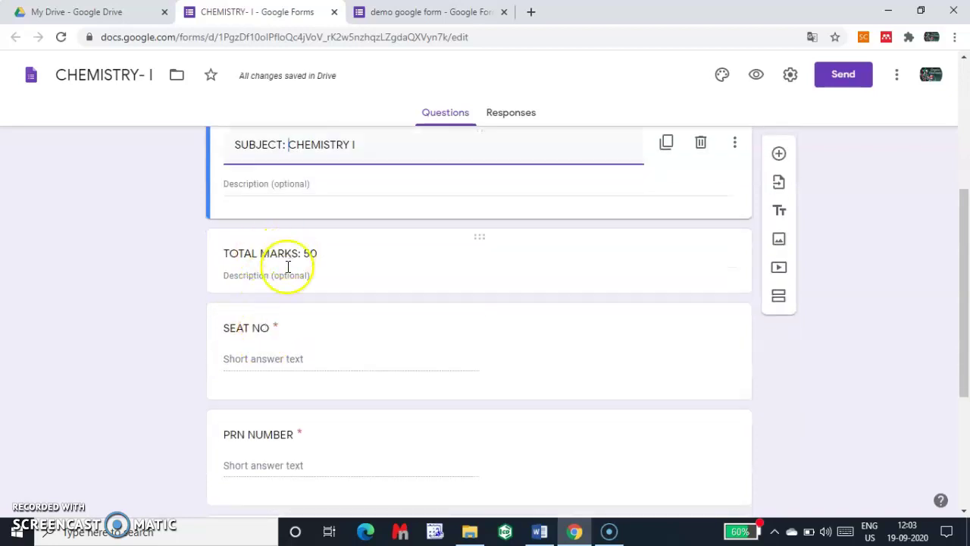
click(256, 285)
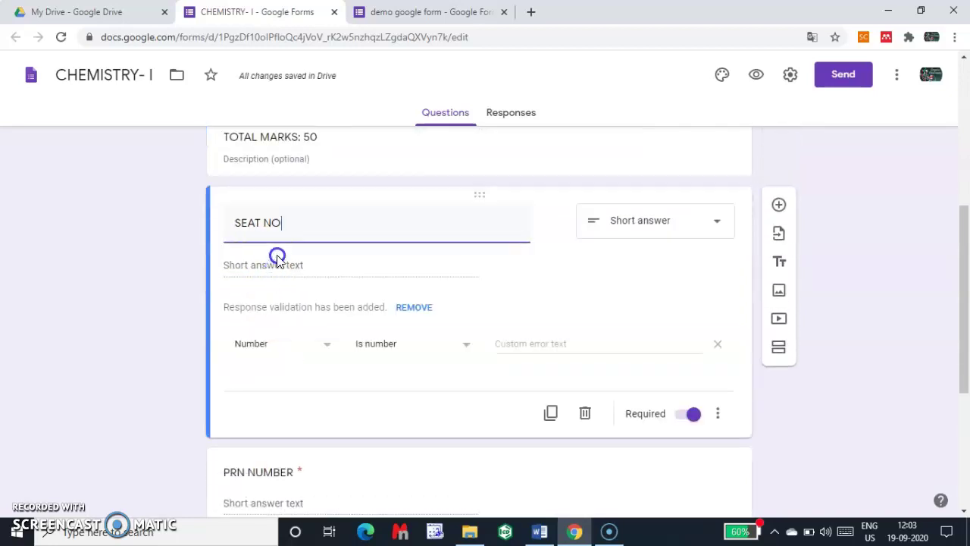
click(280, 307)
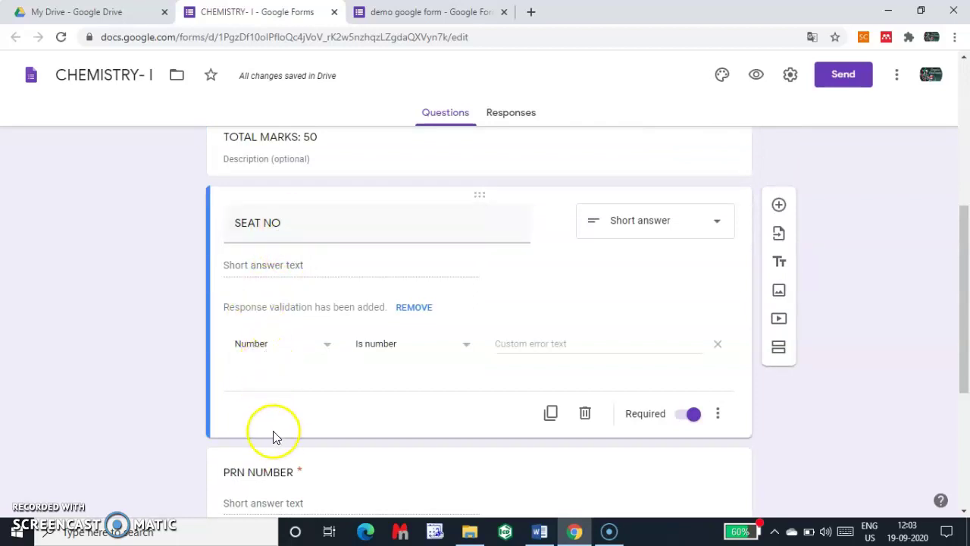
scroll(271, 424, down, 2)
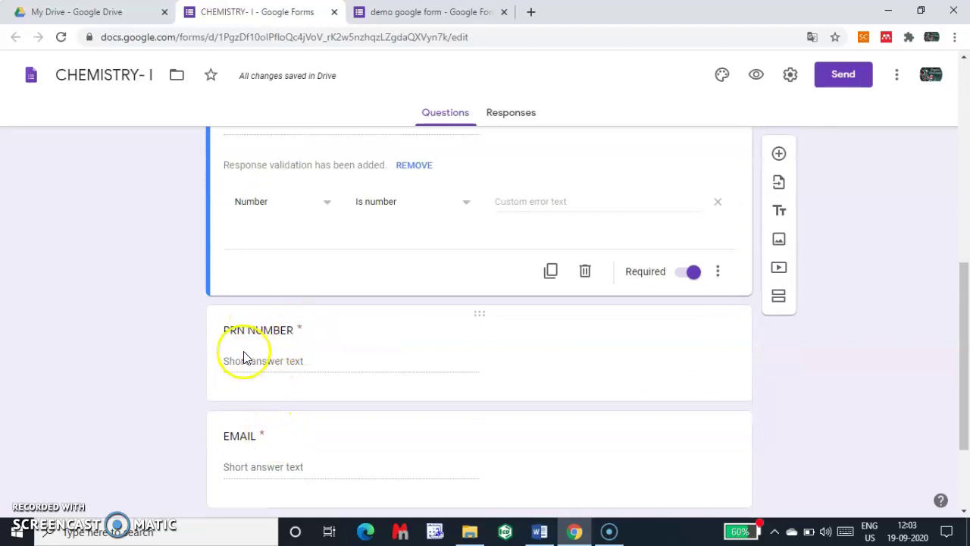
scroll(243, 370, down, 2)
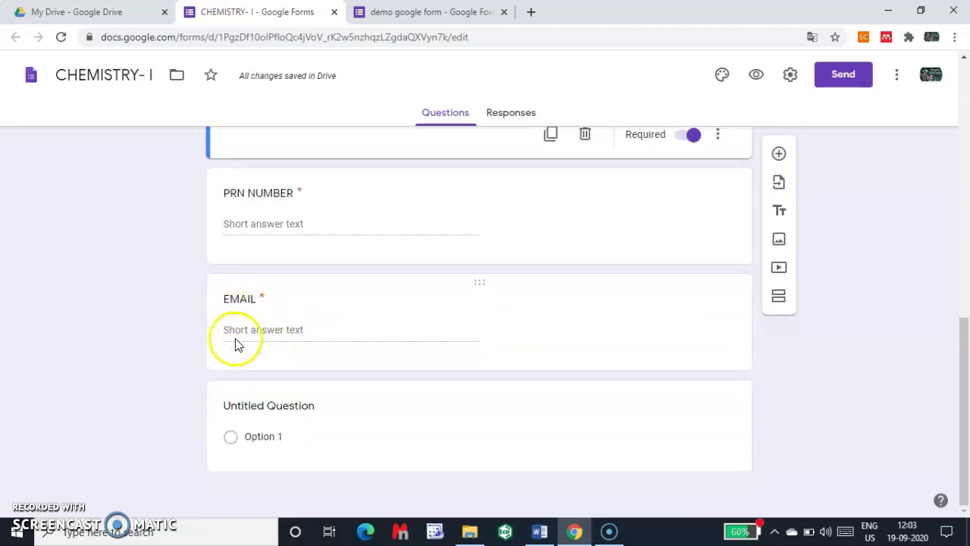
click(261, 332)
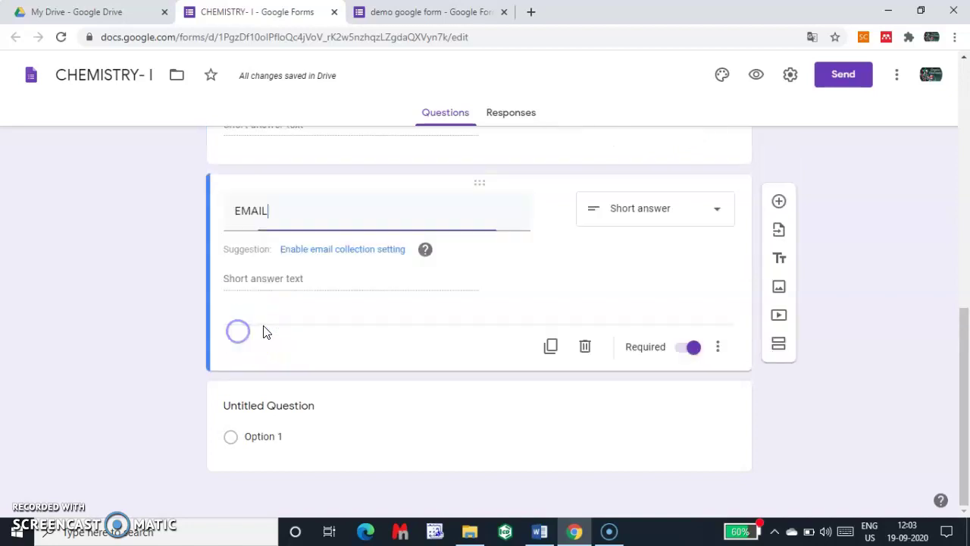
Step: Review the whole form from the college title block down to the EMAIL question and the untitled question below it
scroll(322, 326, up, 10)
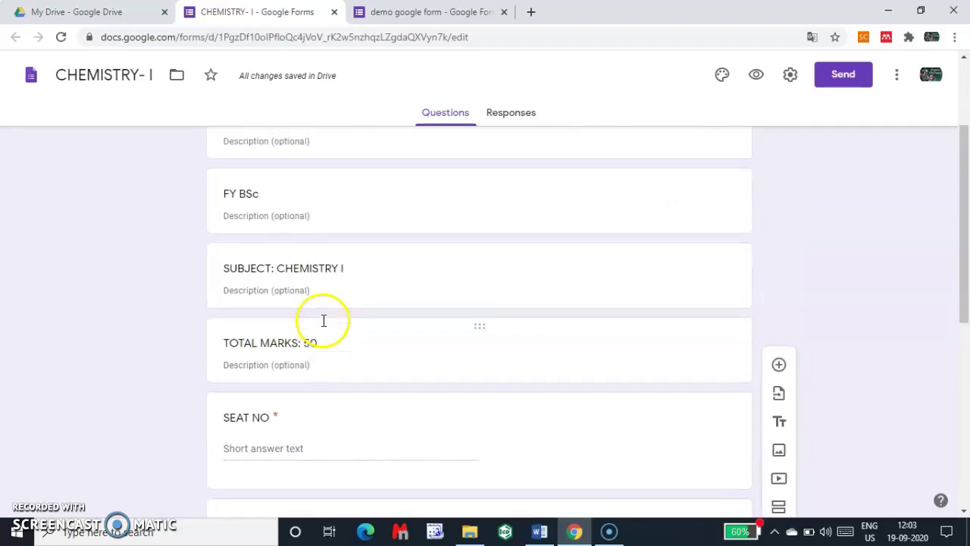
scroll(323, 319, down, 10)
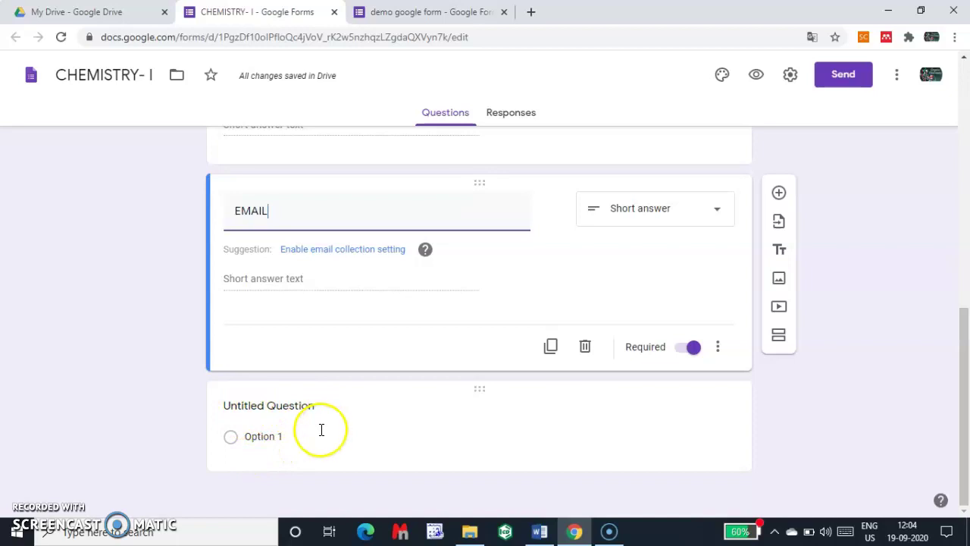
scroll(323, 430, up, 15)
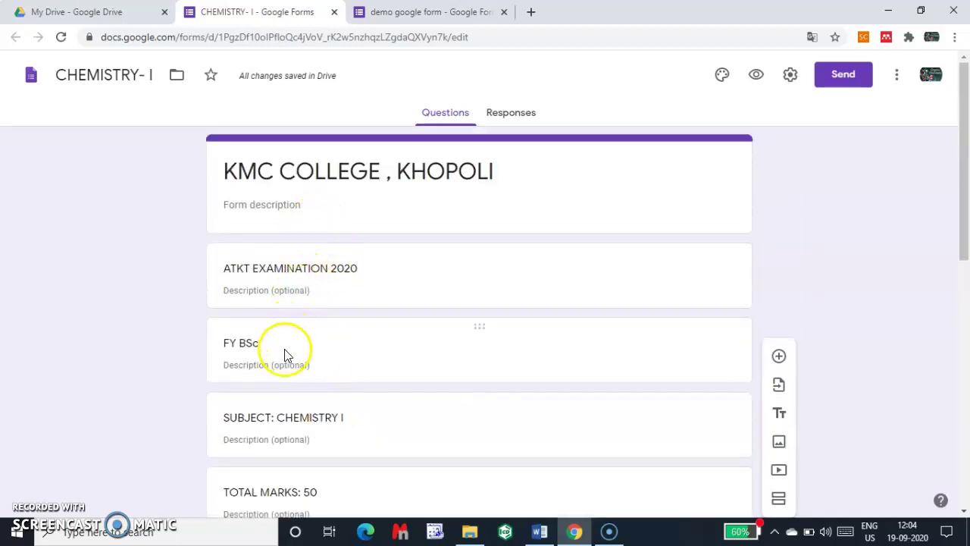
scroll(284, 353, down, 3)
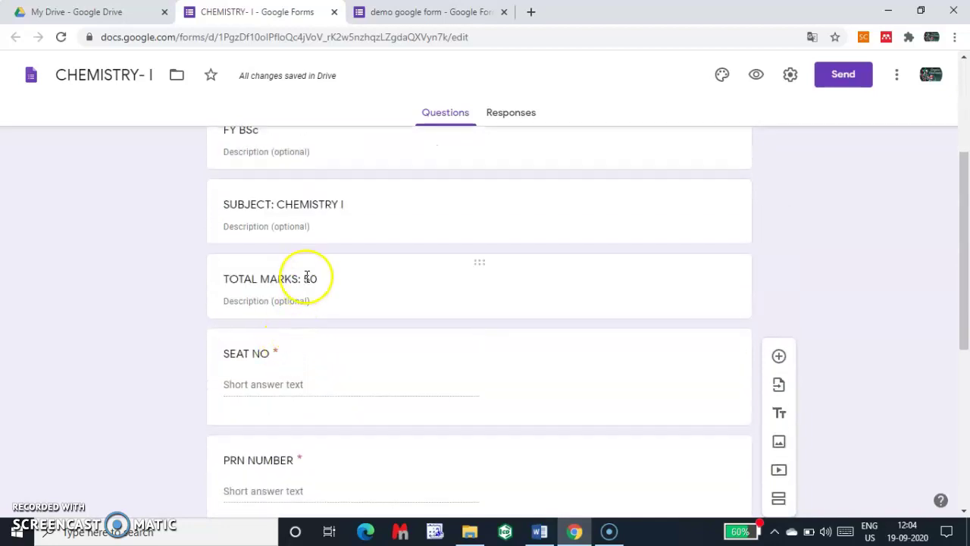
scroll(309, 307, down, 2)
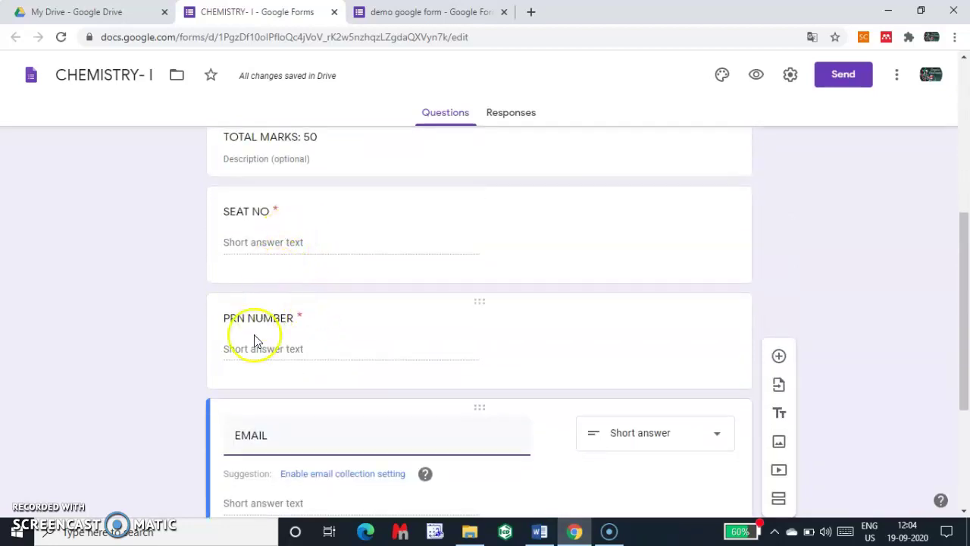
scroll(278, 346, down, 2)
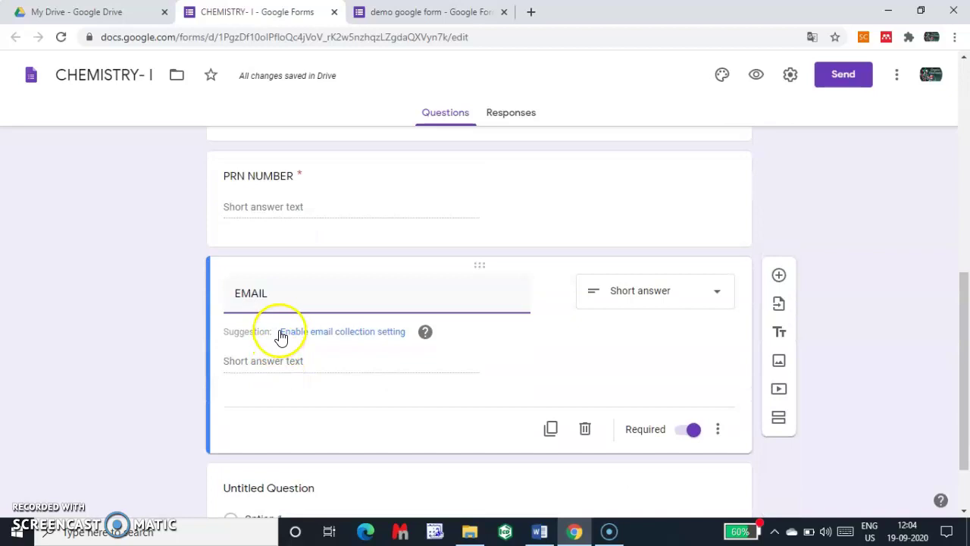
scroll(280, 338, down, 1)
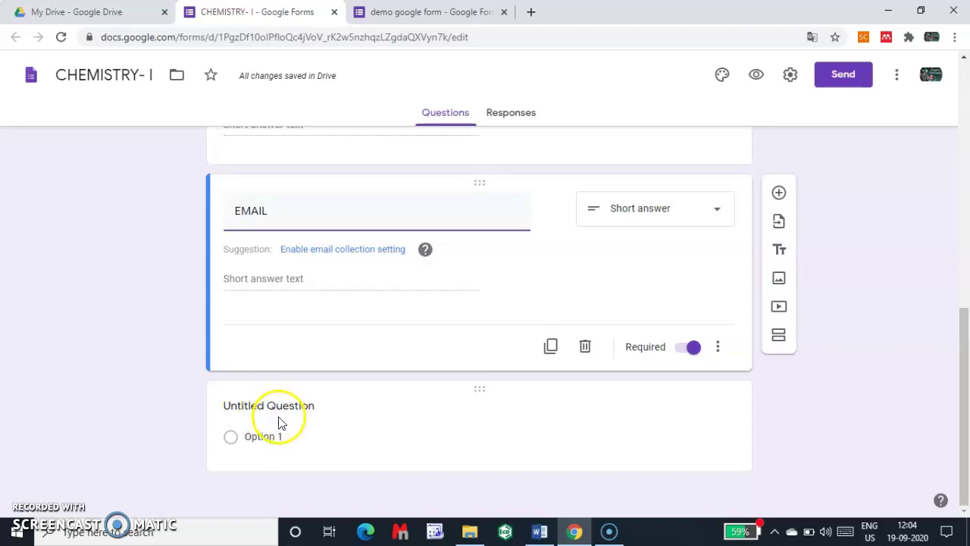
Step: Add a multiple-choice question below EMAIL and copy the sentence "A molecule in which all spins are paired is called...........state." from the Word document
click(779, 192)
click(549, 320)
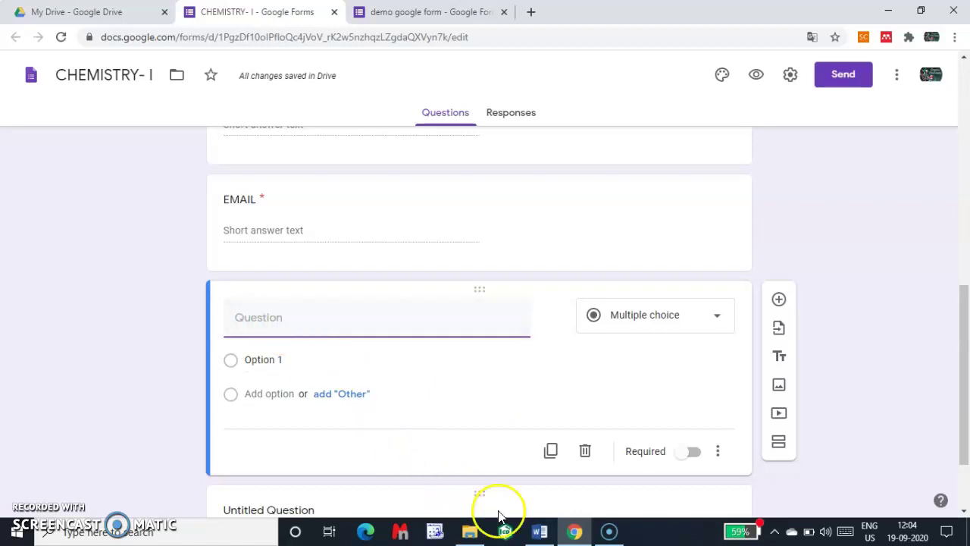
click(540, 531)
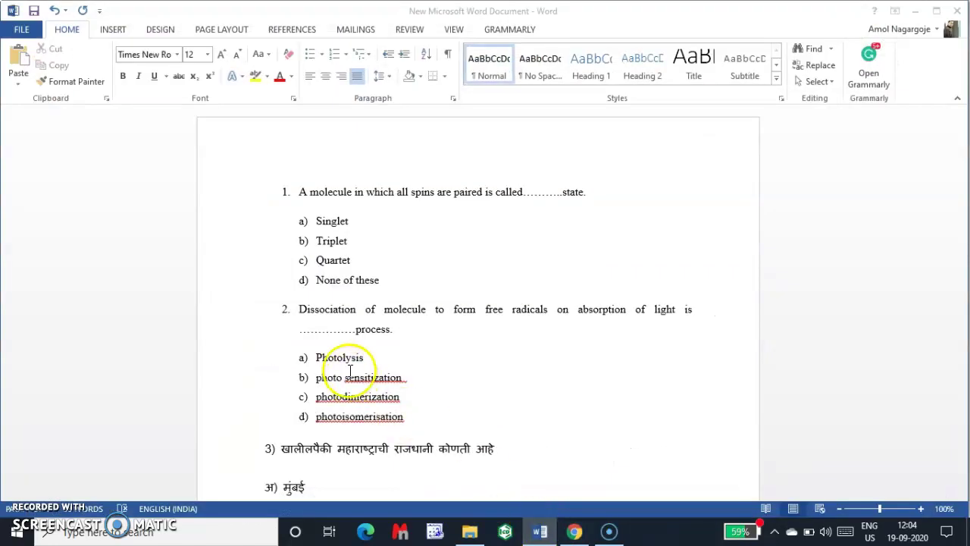
drag(301, 191, 563, 194)
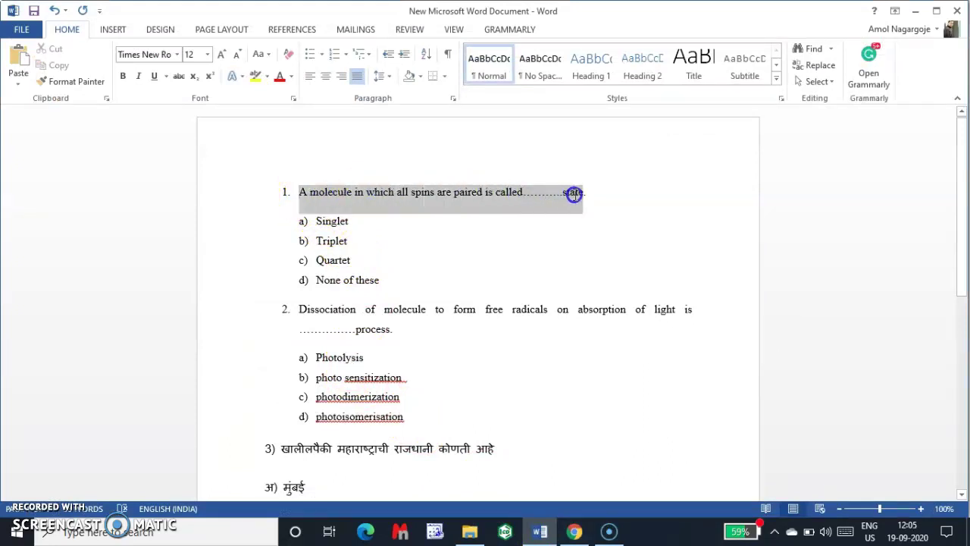
click(575, 193)
drag(301, 190, 584, 191)
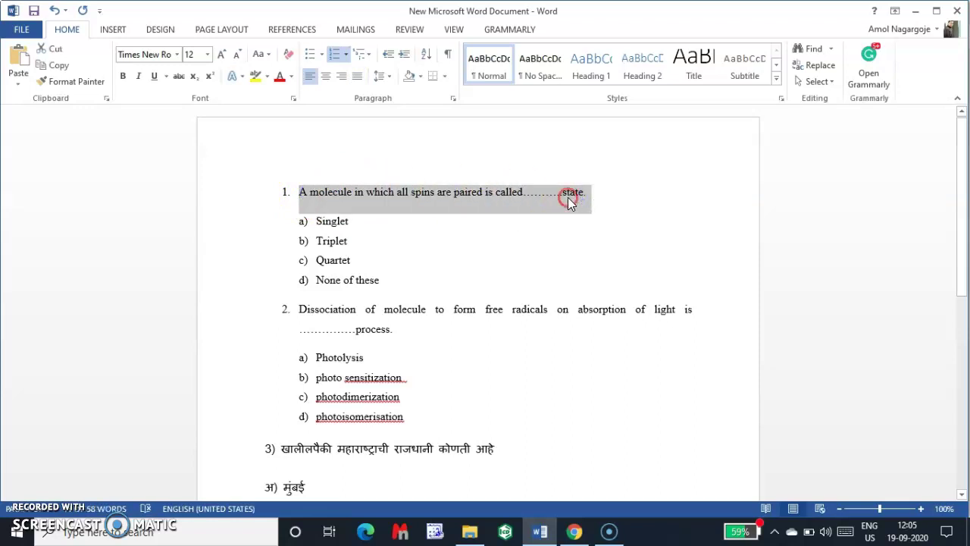
right_click(570, 202)
click(602, 221)
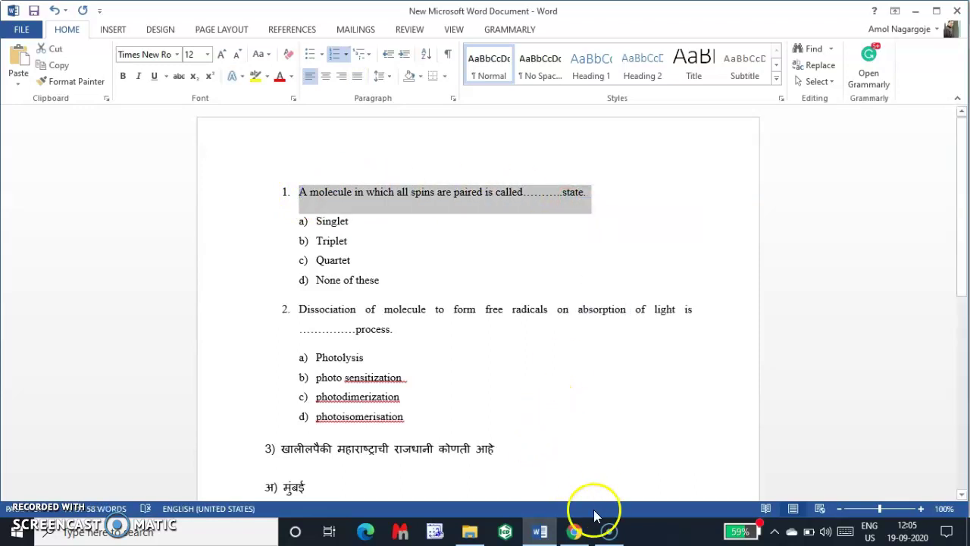
Step: Back in Google Forms, paste the copied sentence as the new question's title and remove its leading number "1."
click(573, 530)
click(246, 318)
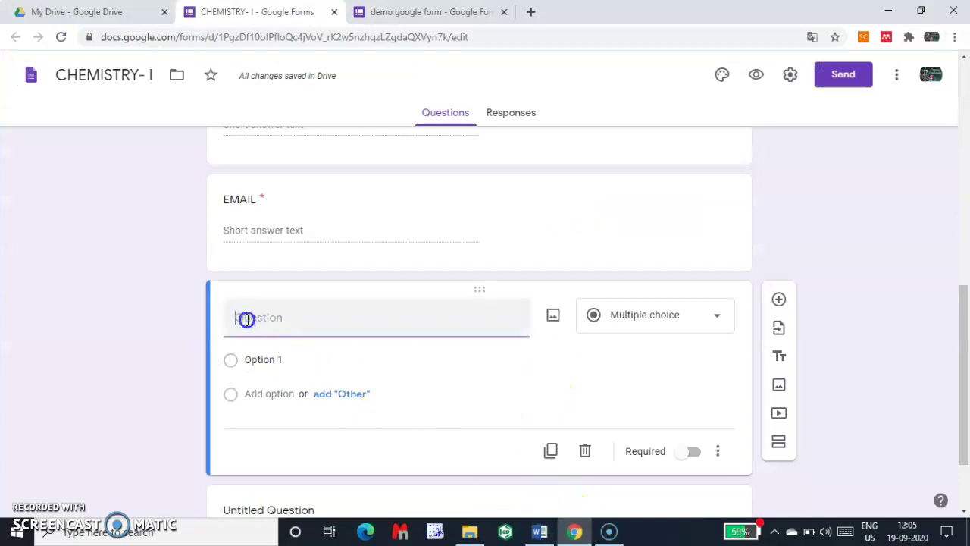
right_click(246, 318)
click(290, 206)
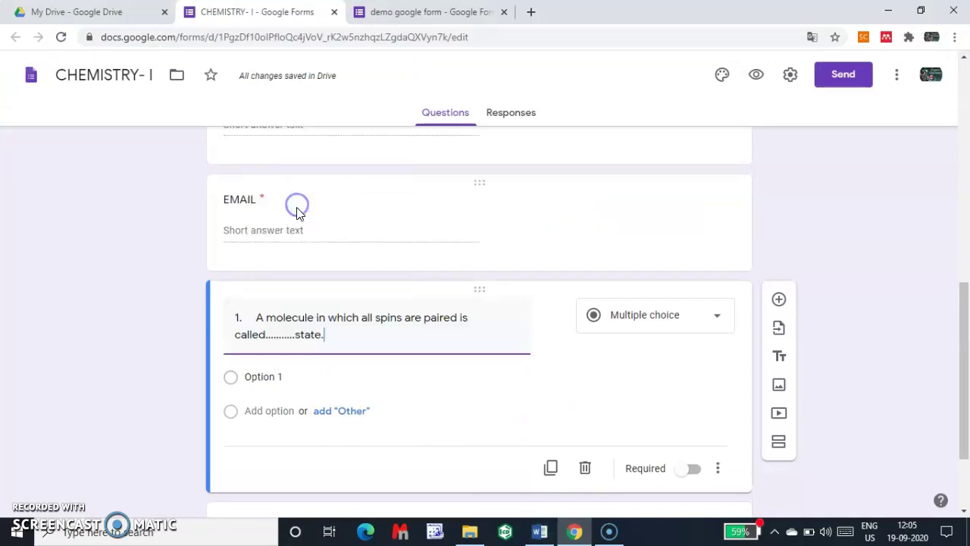
click(257, 317)
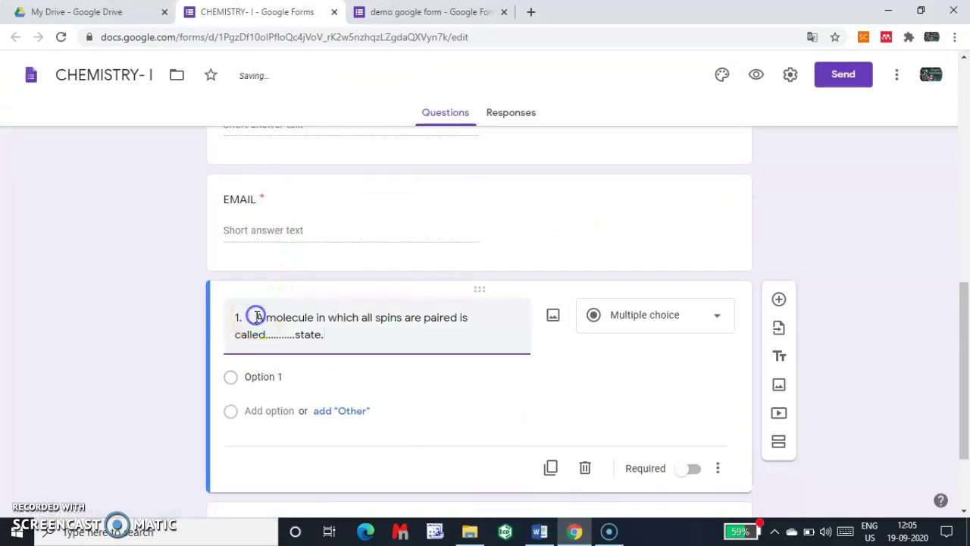
key(BackSpace)
key(BackSpace)
key(BackSpace)
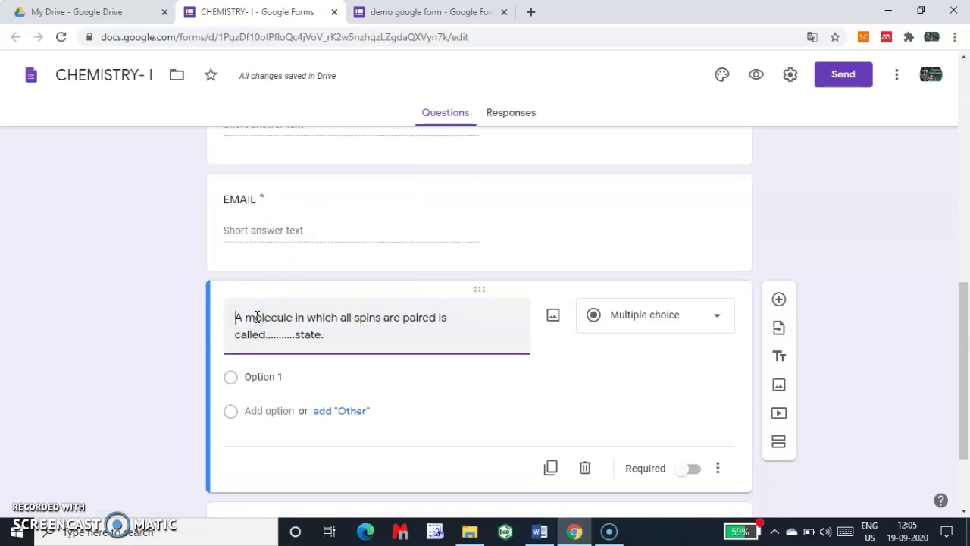
Step: Copy "Singlet" from the Word document and paste it as plain text into the question's first answer option in Google Forms
click(260, 376)
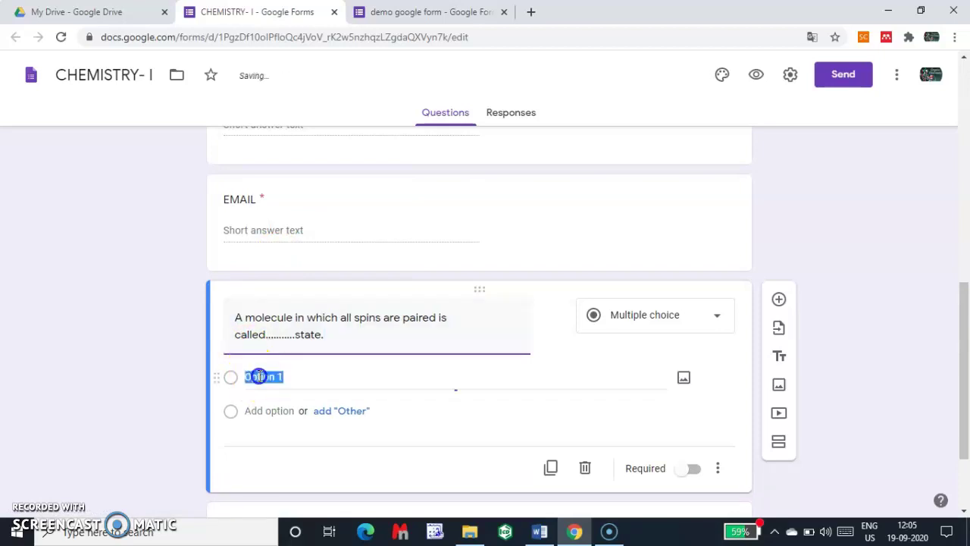
click(540, 532)
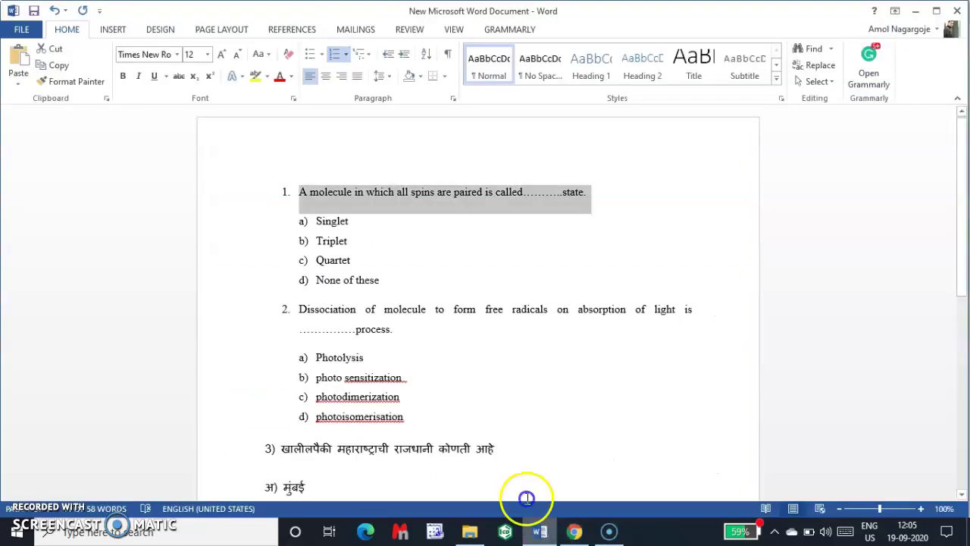
drag(317, 221, 355, 221)
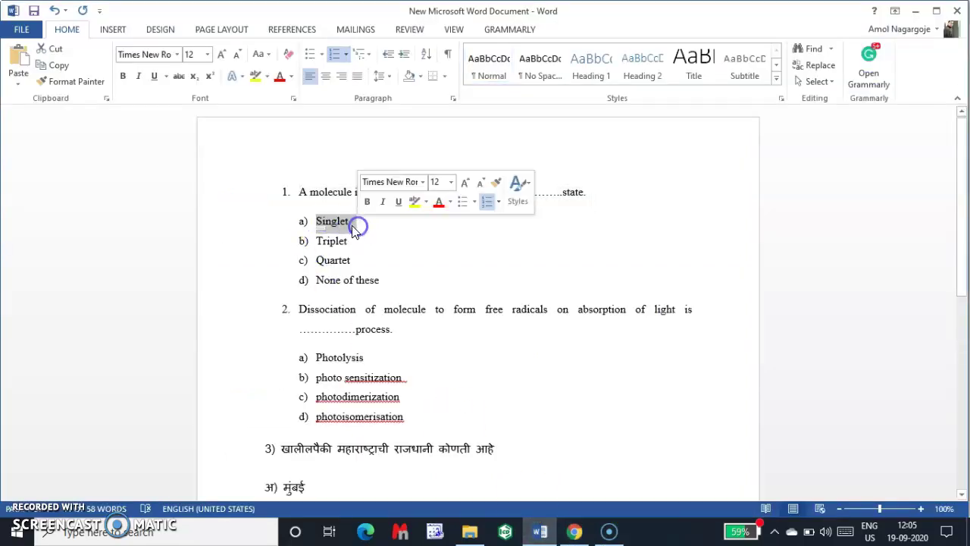
right_click(354, 226)
click(371, 251)
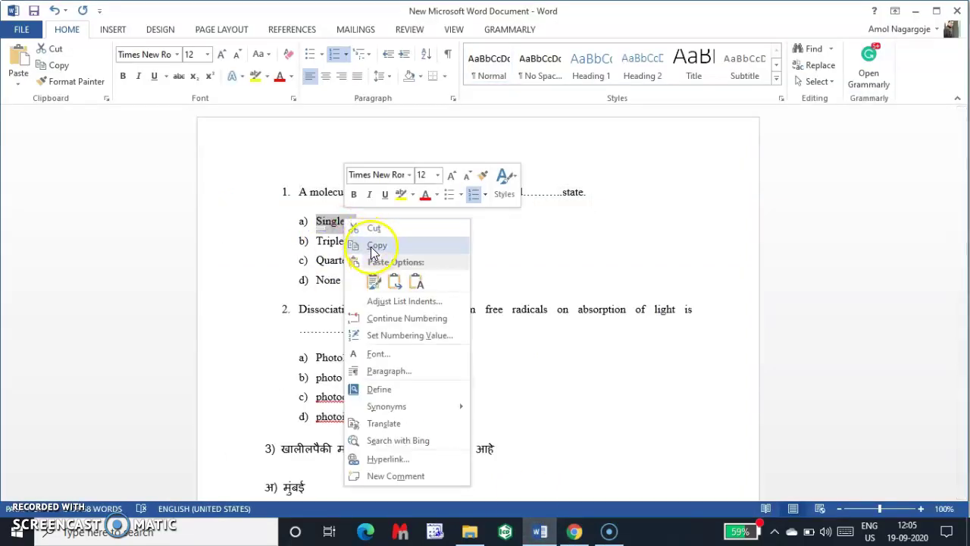
click(575, 533)
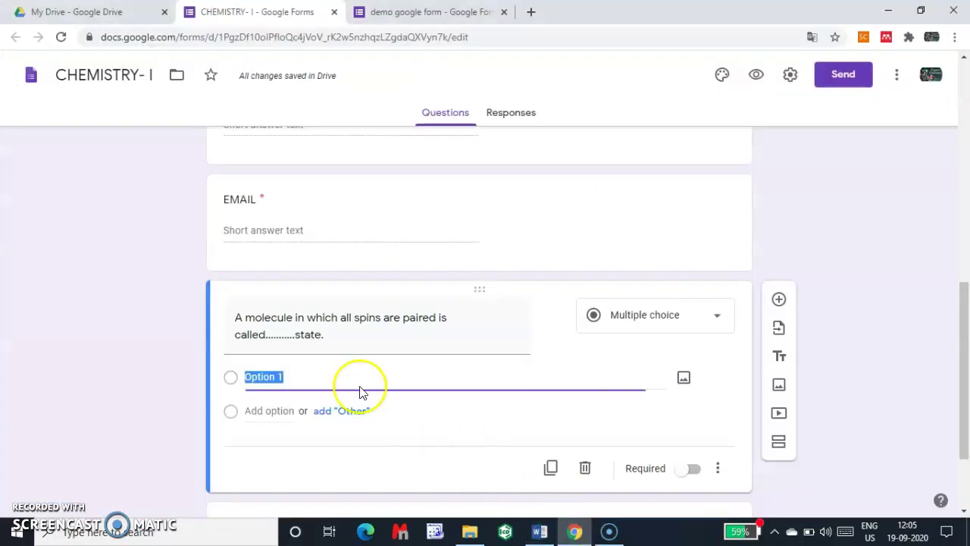
right_click(275, 376)
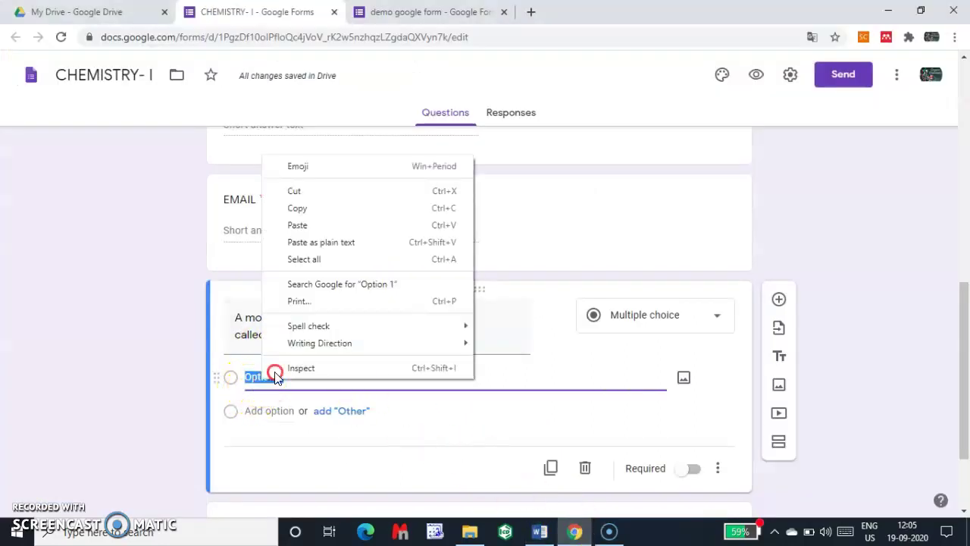
click(328, 241)
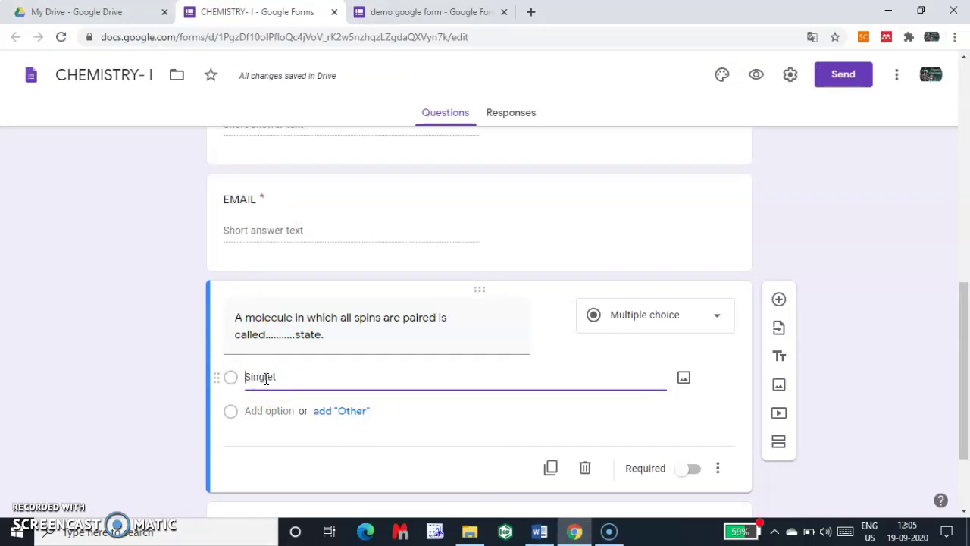
Step: Copy "Triplet" from the Word document and add it as the question's second answer option in Google Forms
click(540, 530)
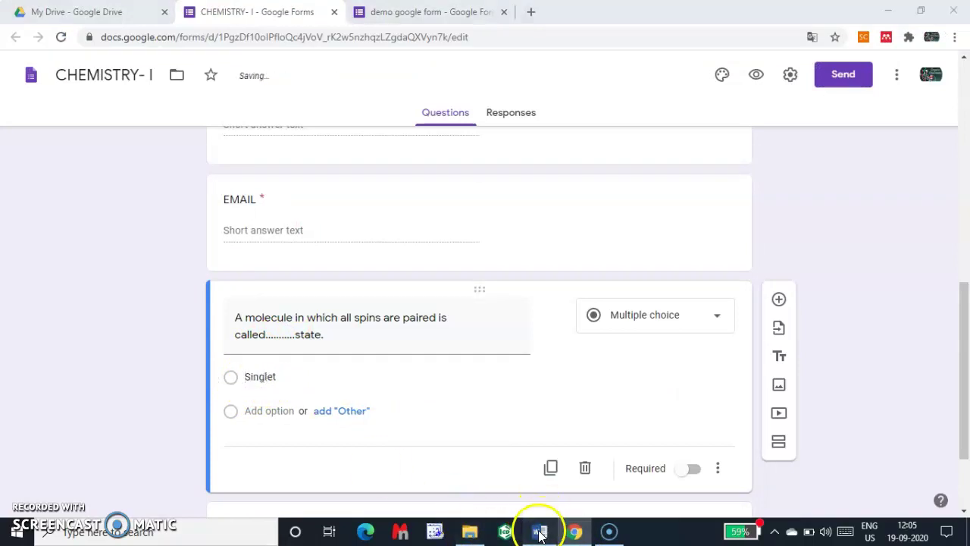
click(329, 244)
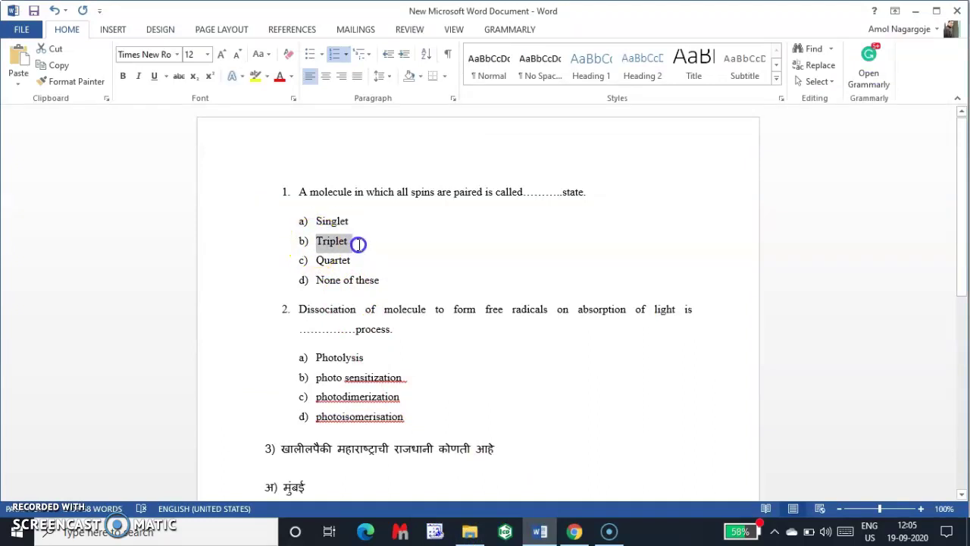
right_click(335, 235)
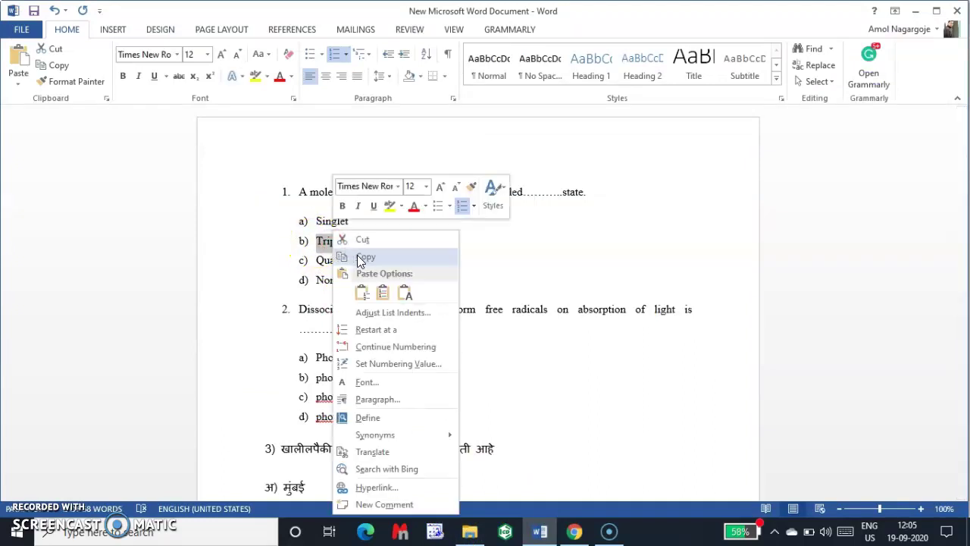
click(361, 258)
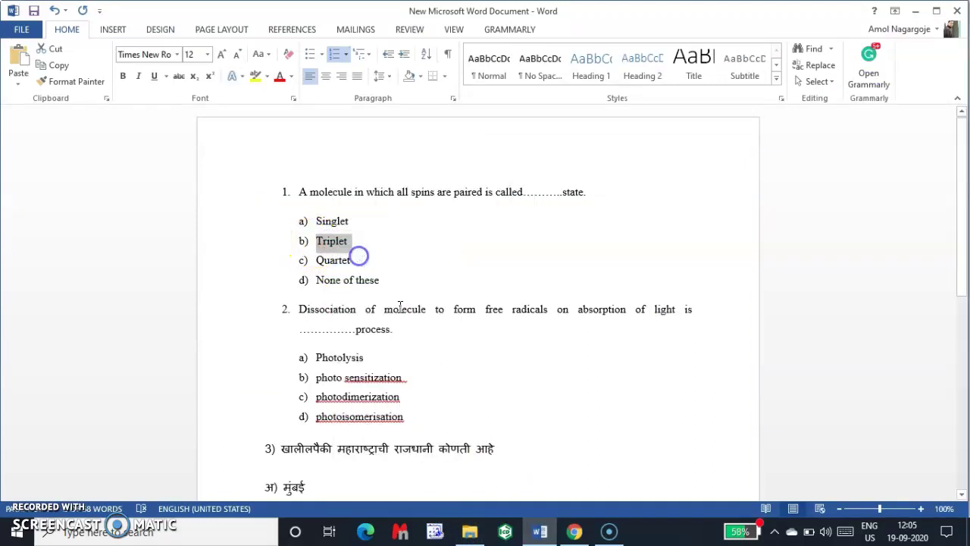
click(576, 531)
click(241, 375)
click(259, 409)
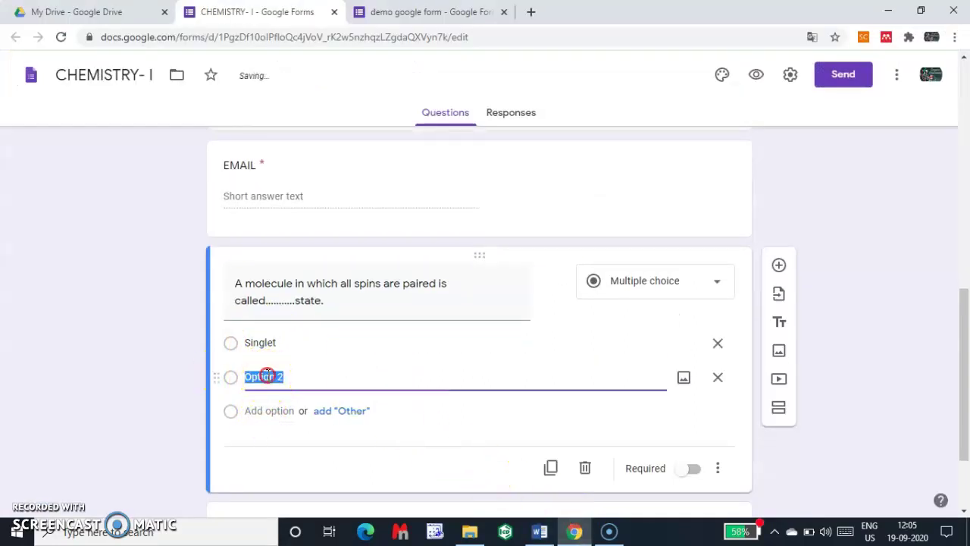
right_click(265, 377)
click(302, 221)
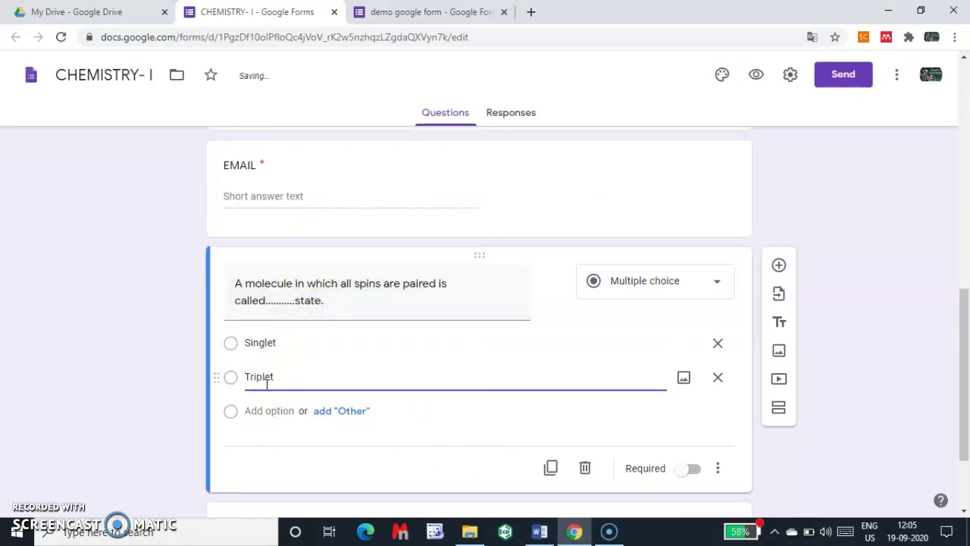
Step: Copy "Quartet" from the Word document and add it as the question's third answer option in Google Forms
mouse_move(573, 535)
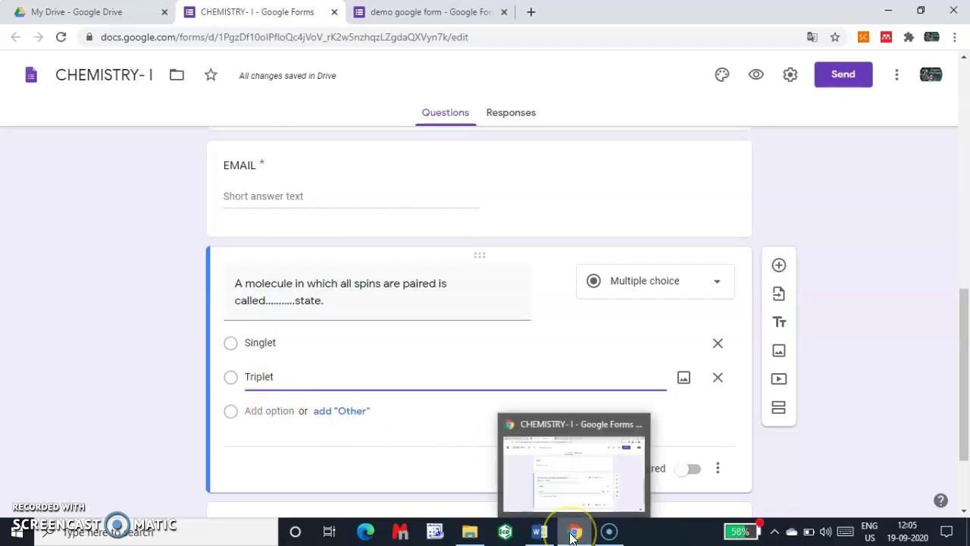
click(536, 531)
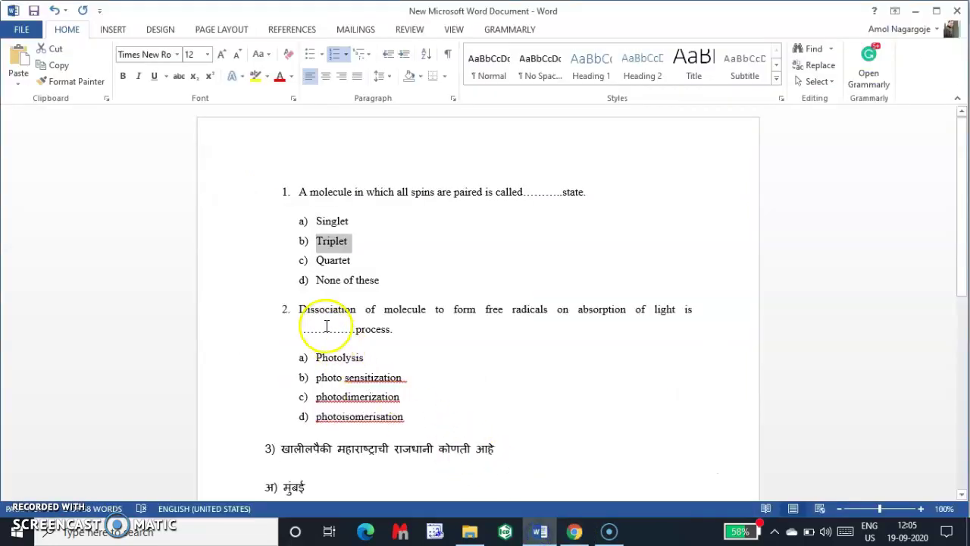
drag(317, 263, 349, 264)
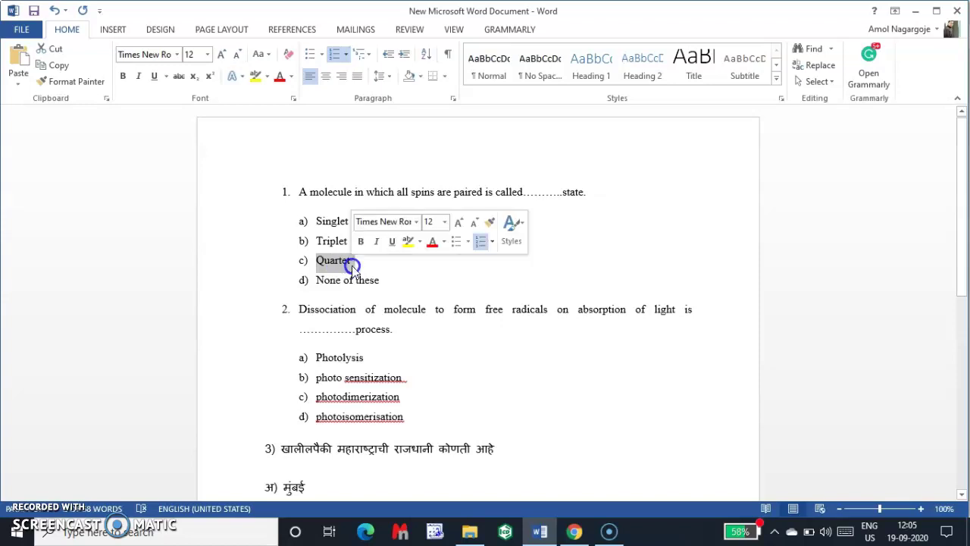
right_click(343, 272)
click(366, 257)
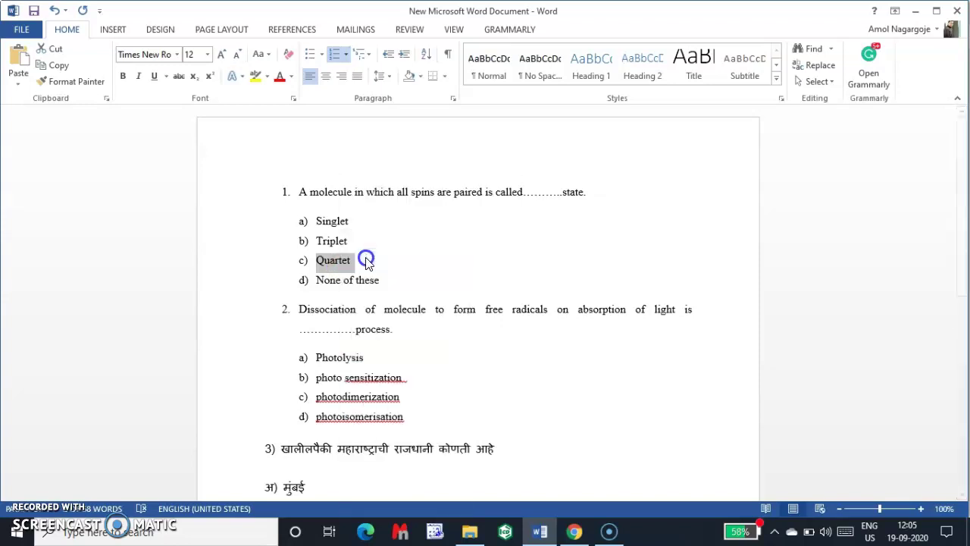
click(573, 530)
click(290, 373)
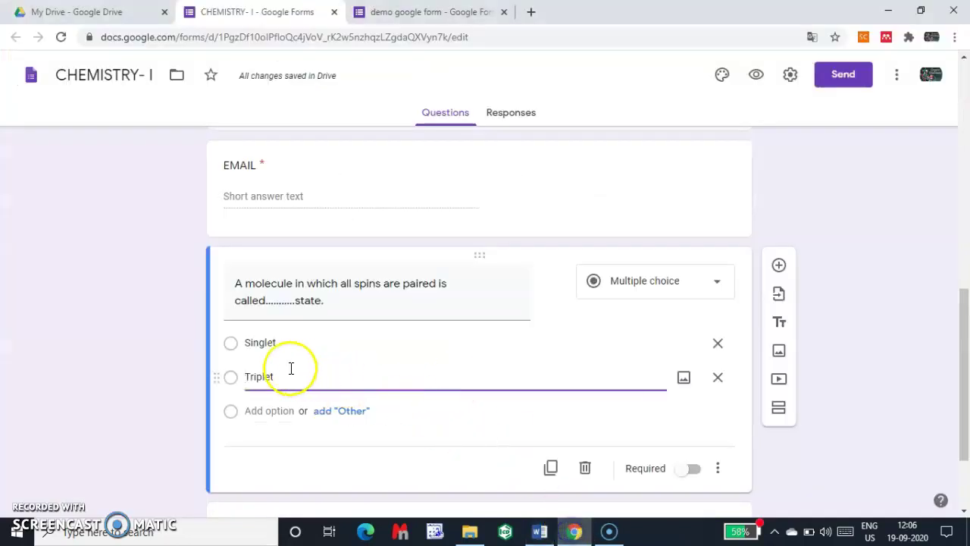
click(256, 410)
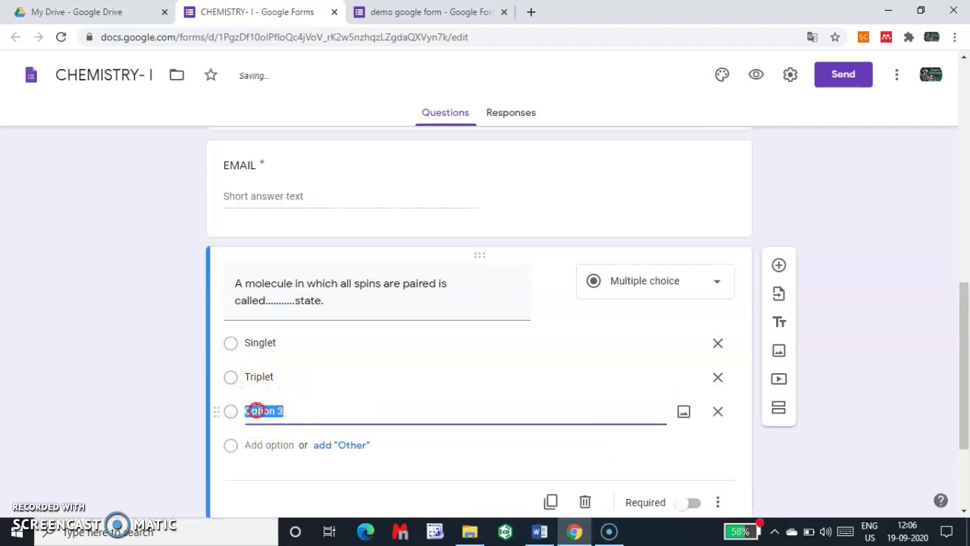
right_click(257, 411)
click(309, 256)
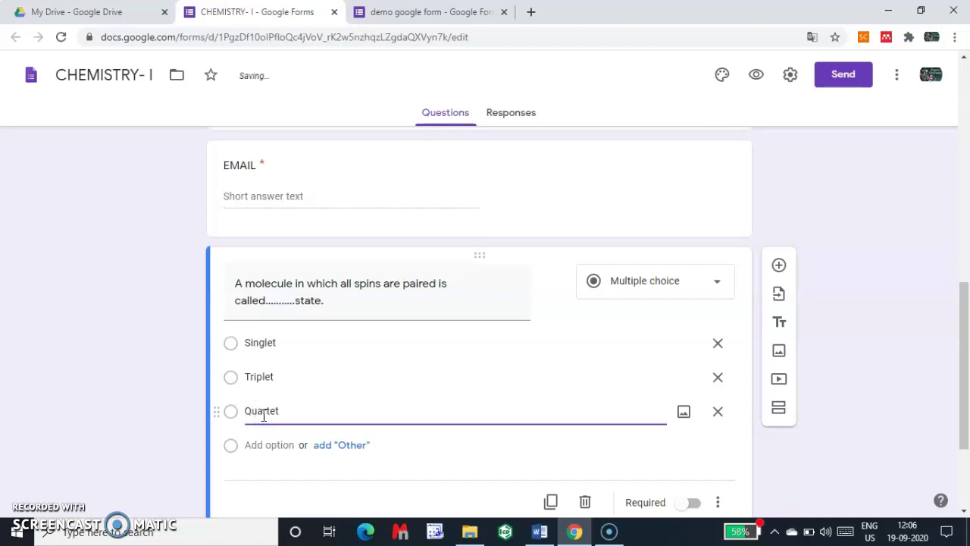
Step: Copy "None of these" from the Word document and add it as the question's fourth answer option in Google Forms
click(537, 532)
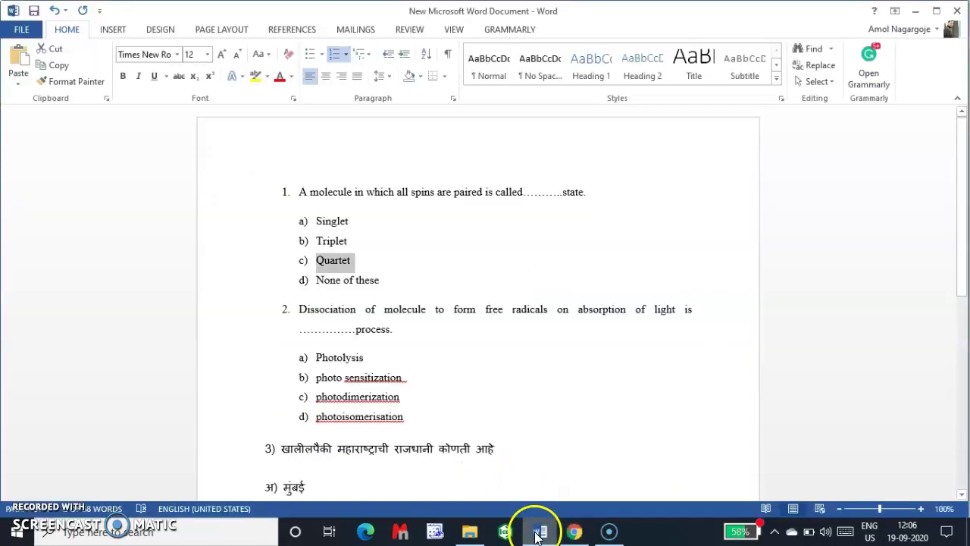
drag(315, 282, 369, 280)
right_click(370, 280)
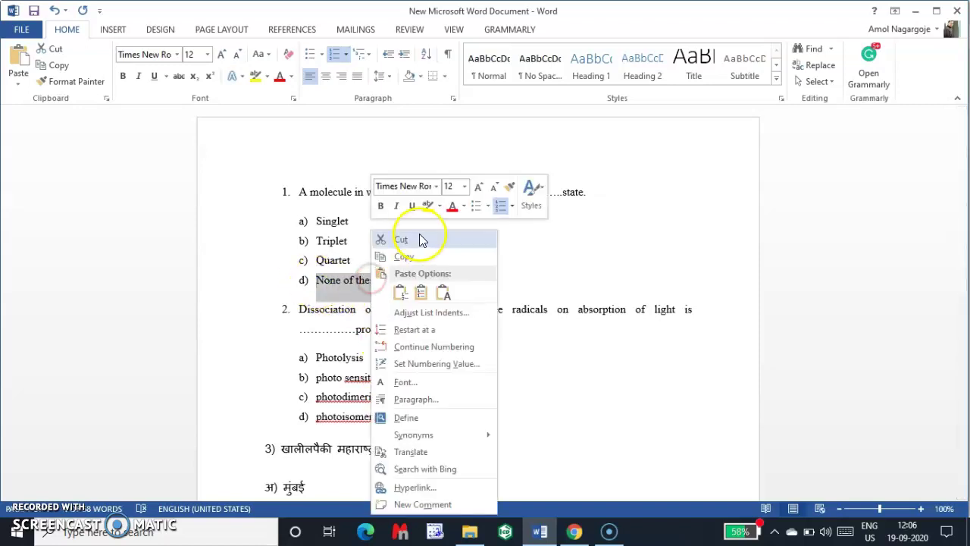
click(406, 257)
click(576, 532)
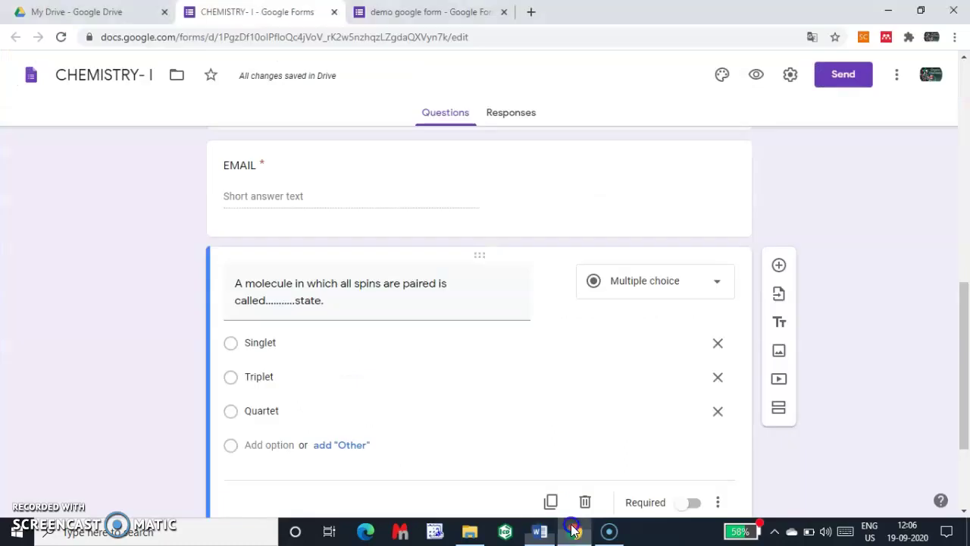
click(265, 414)
click(254, 446)
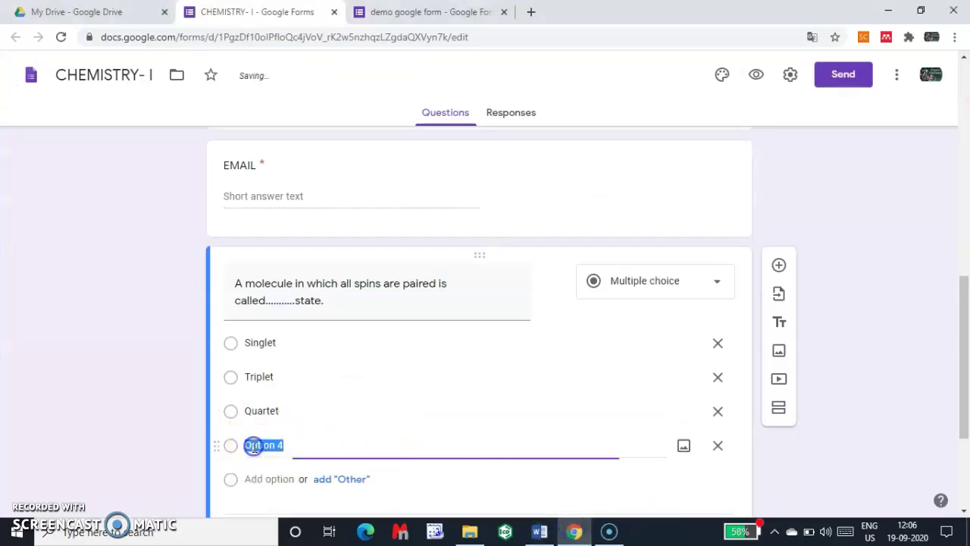
right_click(254, 445)
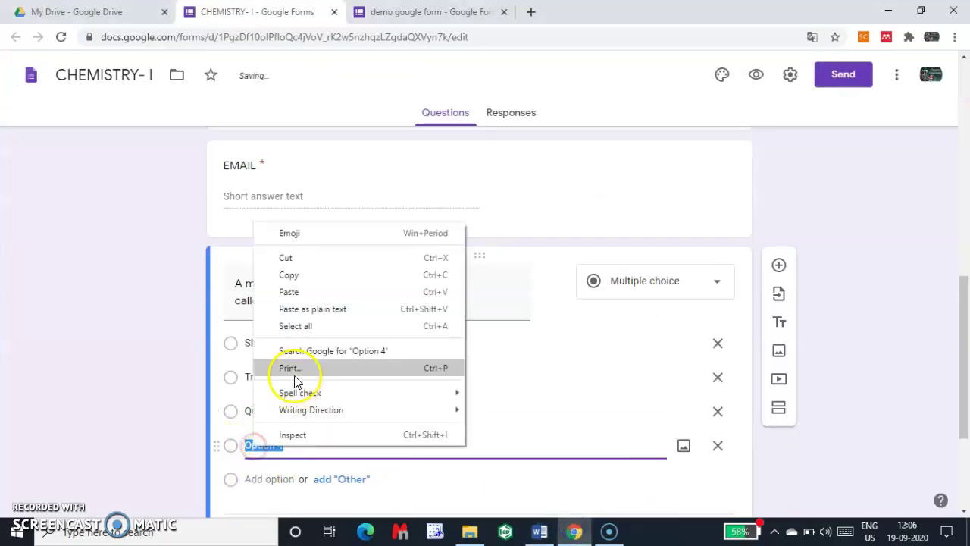
click(304, 290)
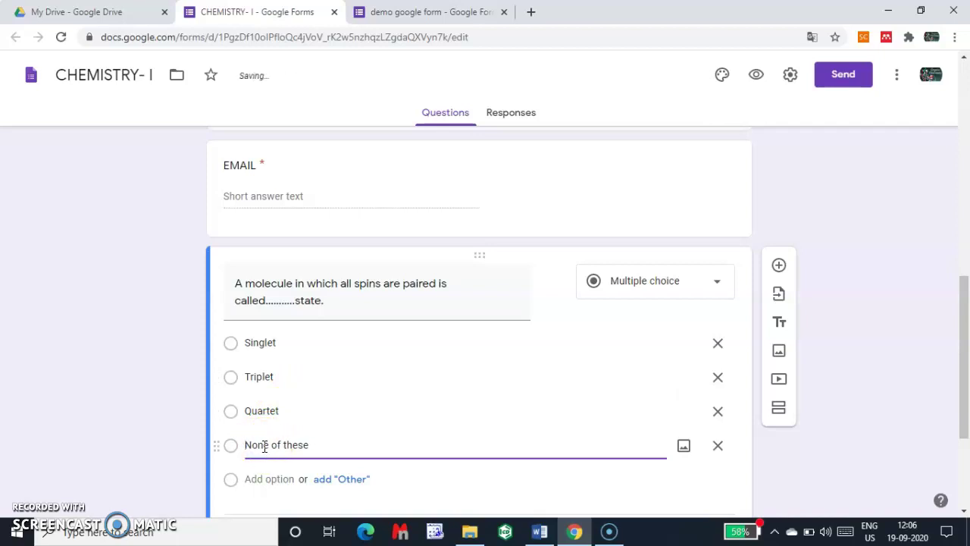
Step: Open the untitled question below the completed multiple-choice question and select its title text
scroll(281, 417, down, 3)
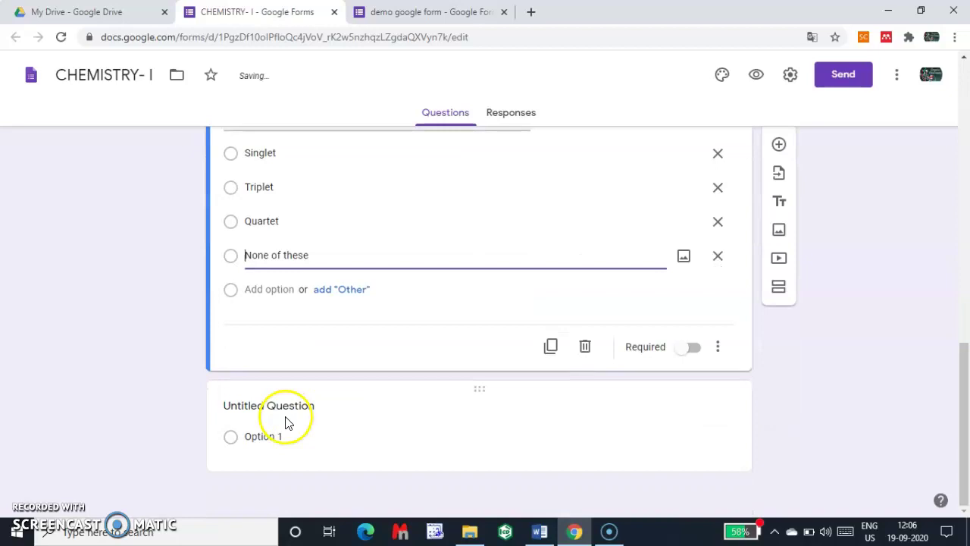
scroll(309, 357, up, 2)
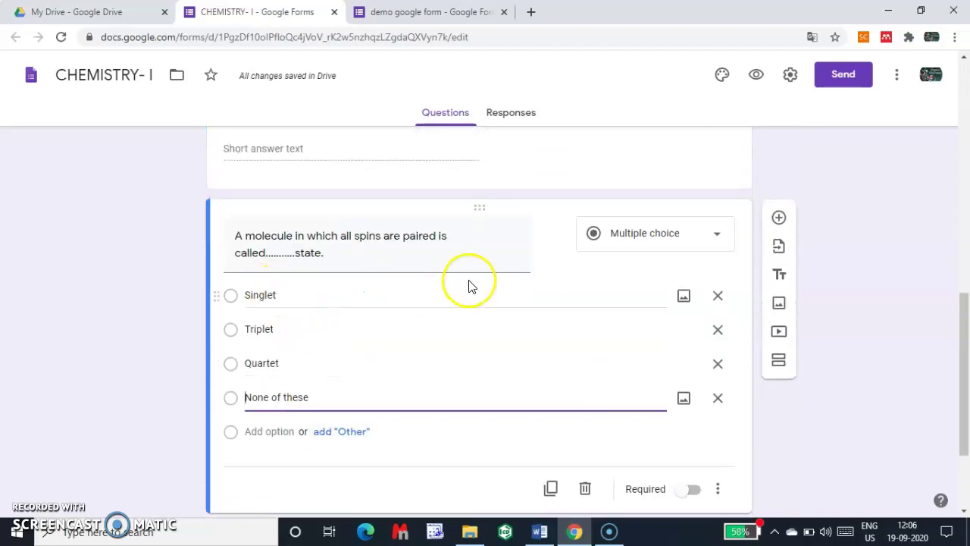
scroll(463, 285, down, 2)
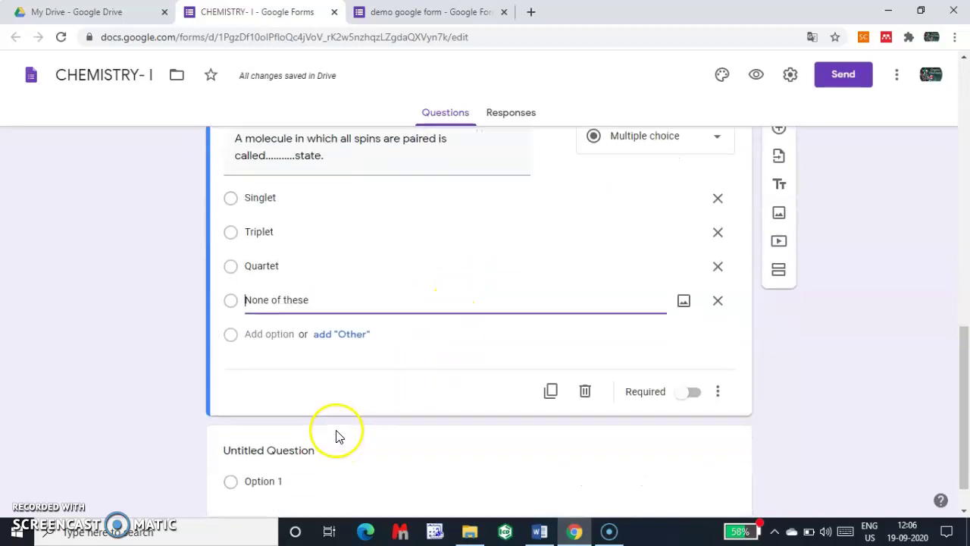
scroll(339, 438, down, 1)
click(280, 412)
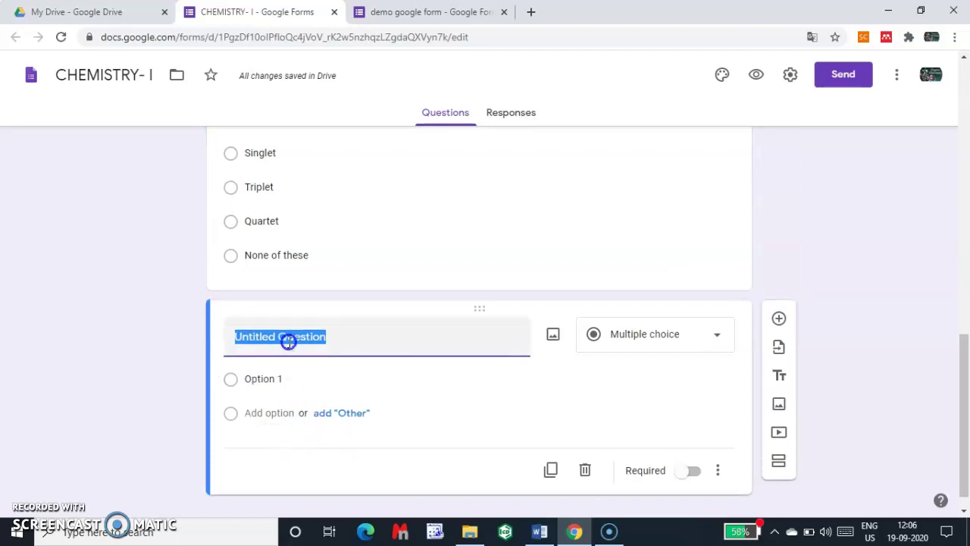
scroll(308, 238, up, 3)
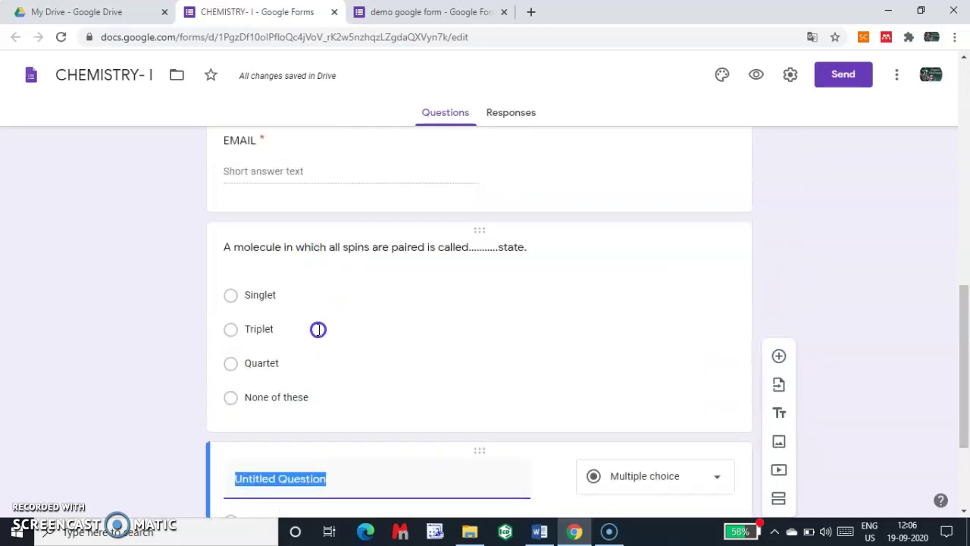
scroll(317, 351, down, 3)
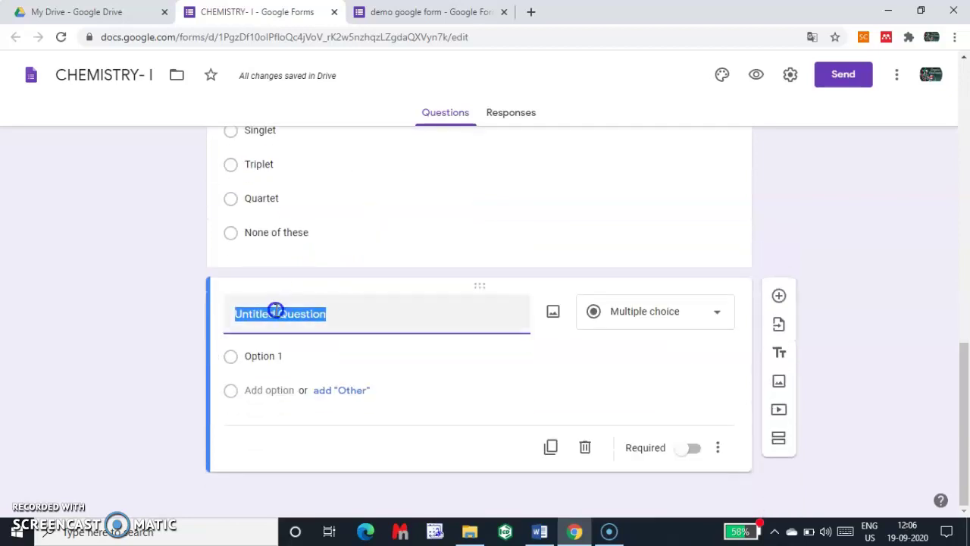
Step: Copy "खालीलपैकी महाराष्ट्राची राजधानी कोणती आहे" from the Word document and paste it as the untitled question's title in Google Forms
click(539, 532)
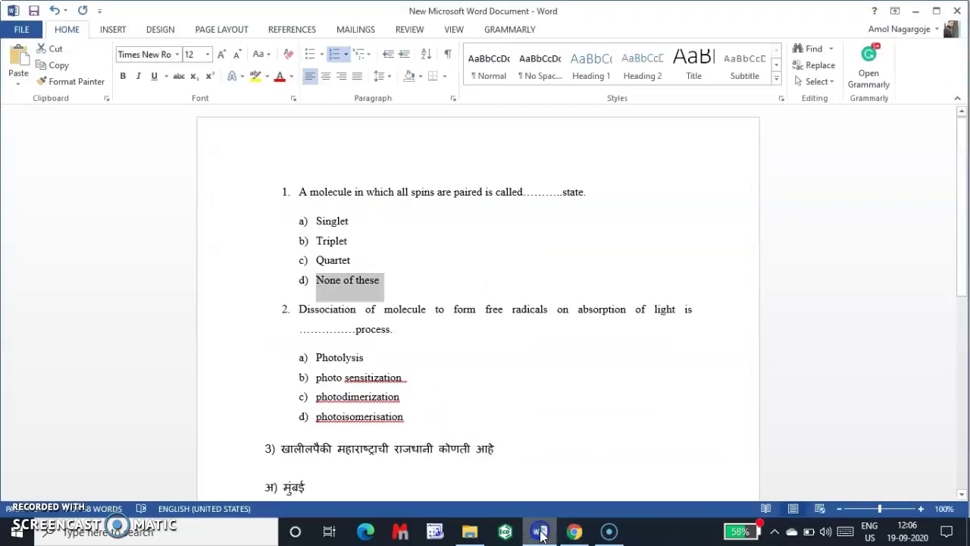
scroll(390, 398, down, 2)
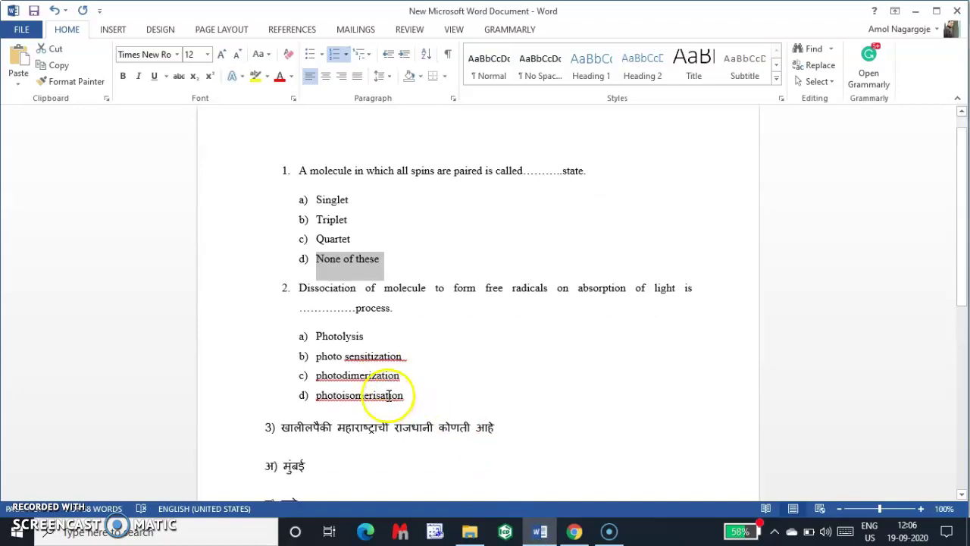
scroll(387, 395, down, 2)
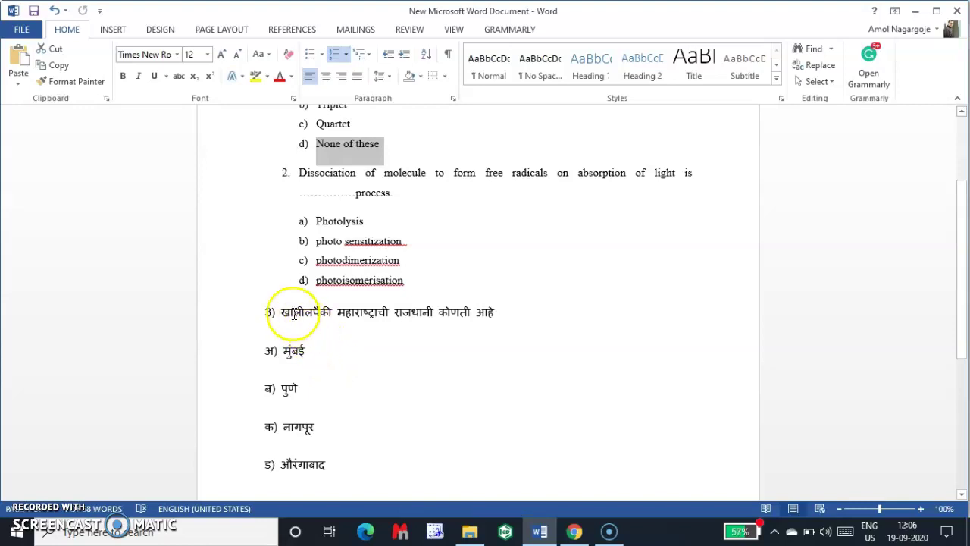
drag(277, 313, 422, 324)
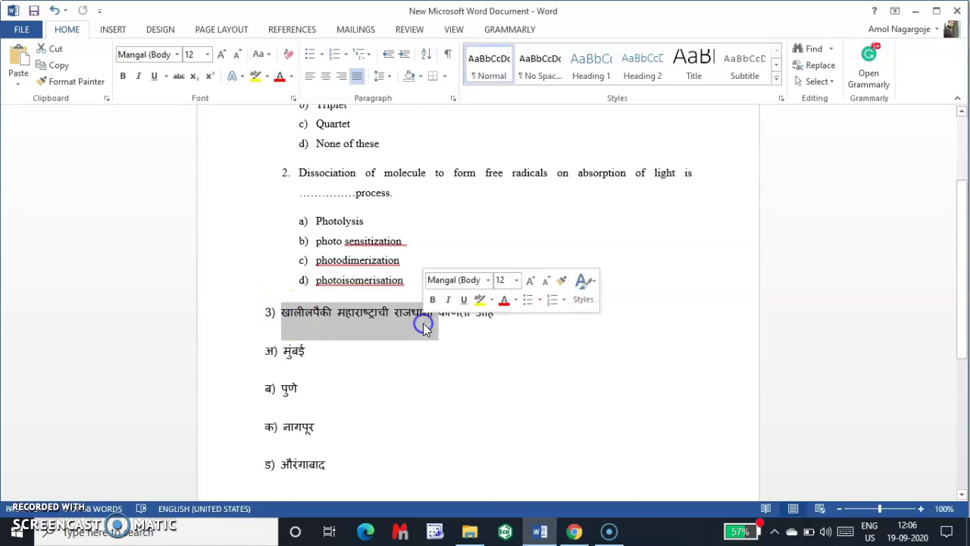
click(422, 323)
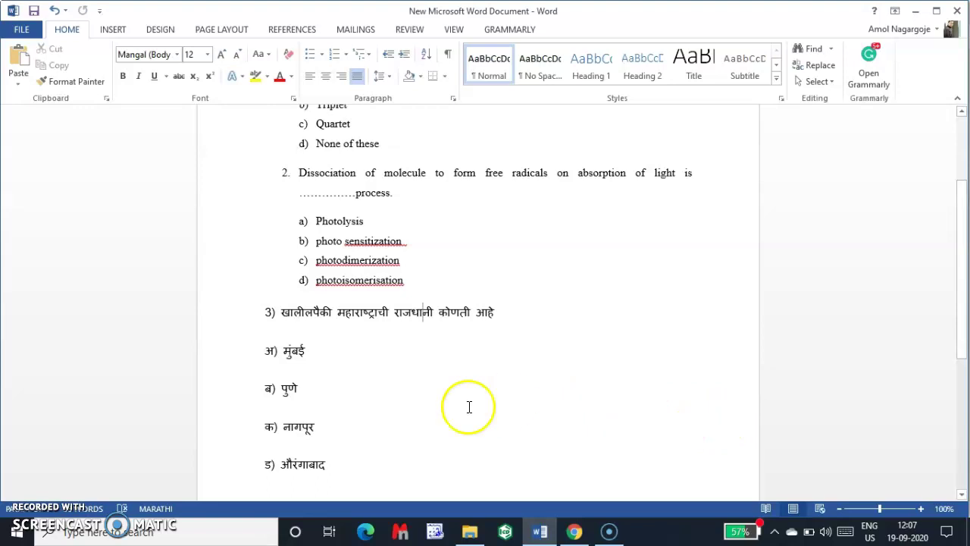
drag(278, 313, 494, 311)
right_click(469, 314)
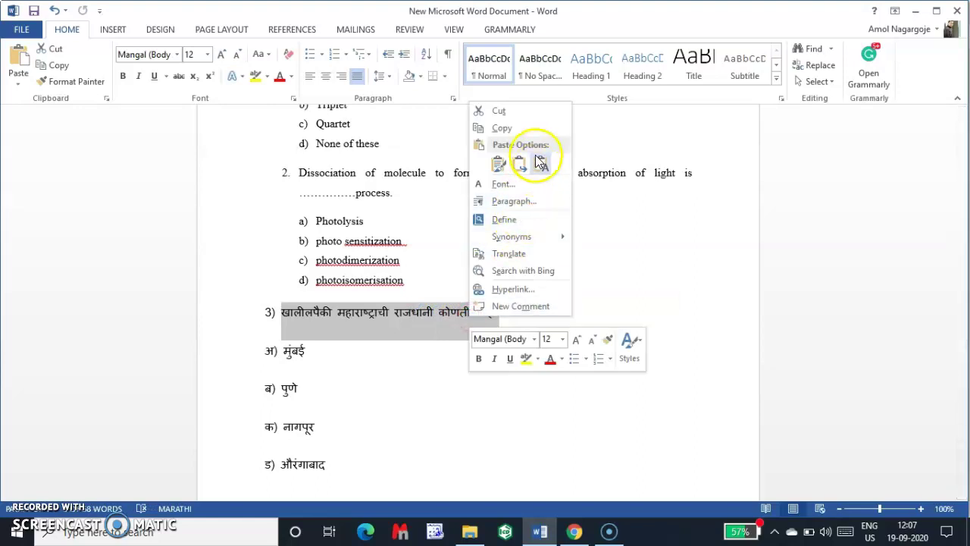
click(512, 130)
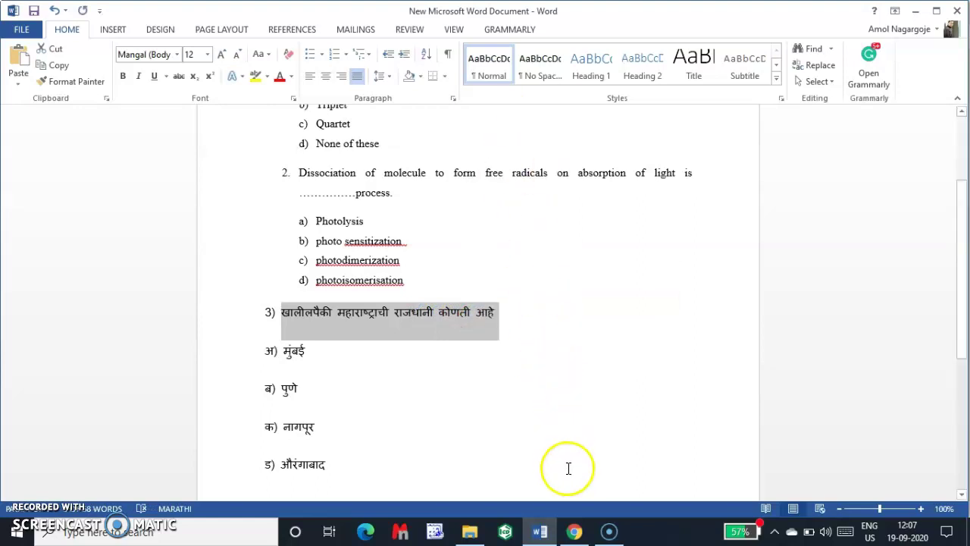
click(575, 531)
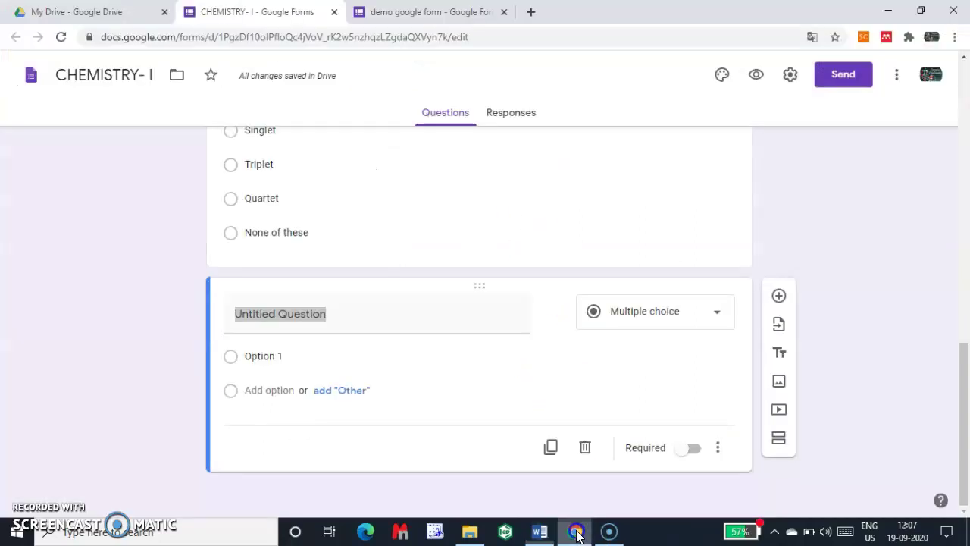
right_click(269, 322)
click(318, 164)
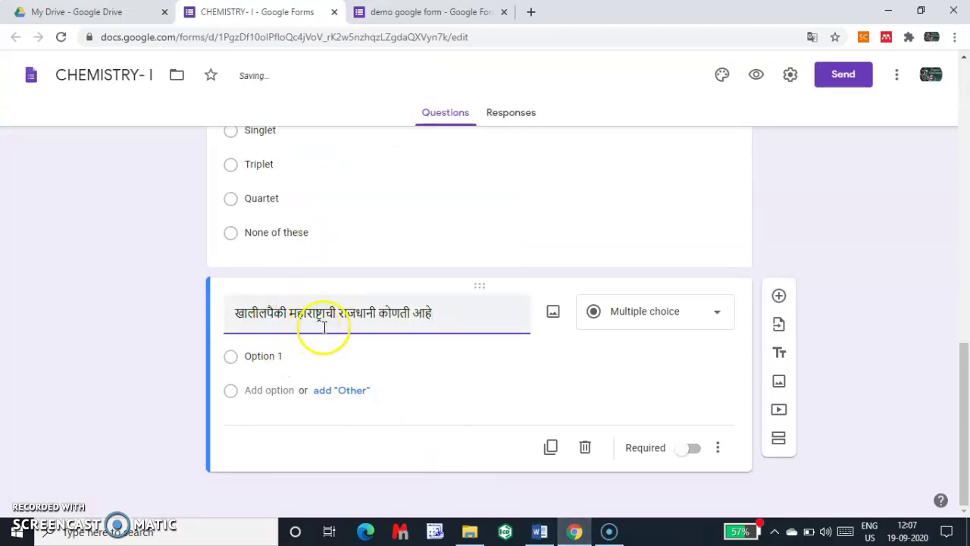
Step: Copy "मुंबई" from the Word document and paste it as the Marathi question's first answer option in Google Forms
click(263, 356)
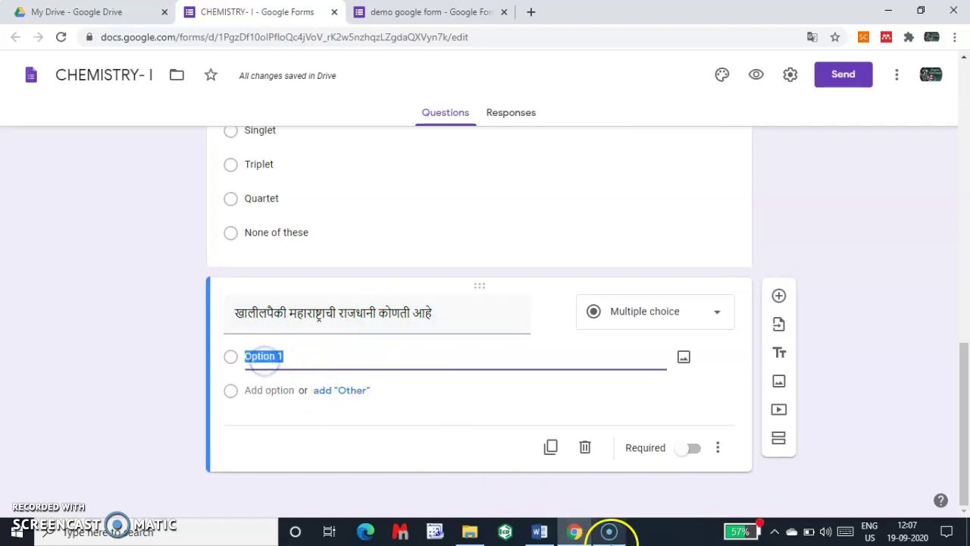
click(539, 531)
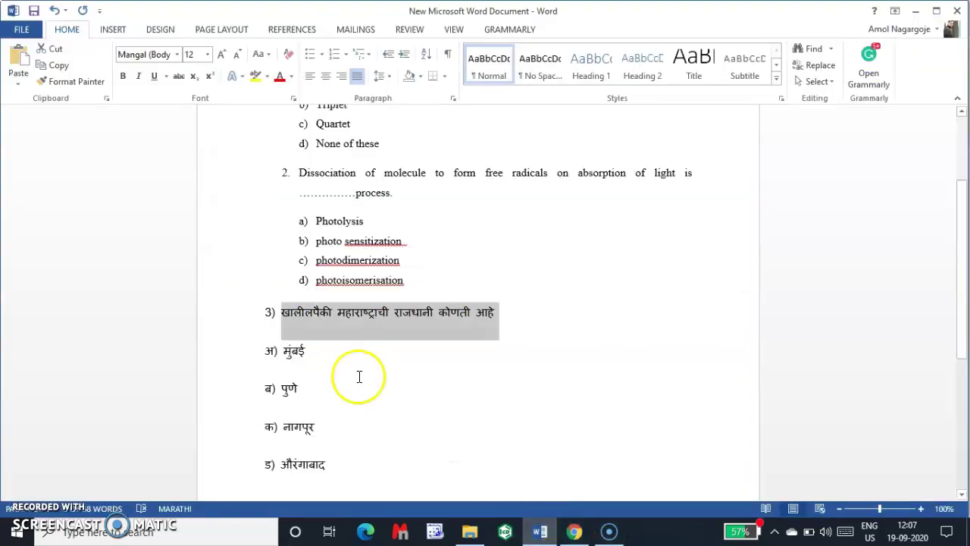
drag(282, 356, 304, 351)
right_click(296, 351)
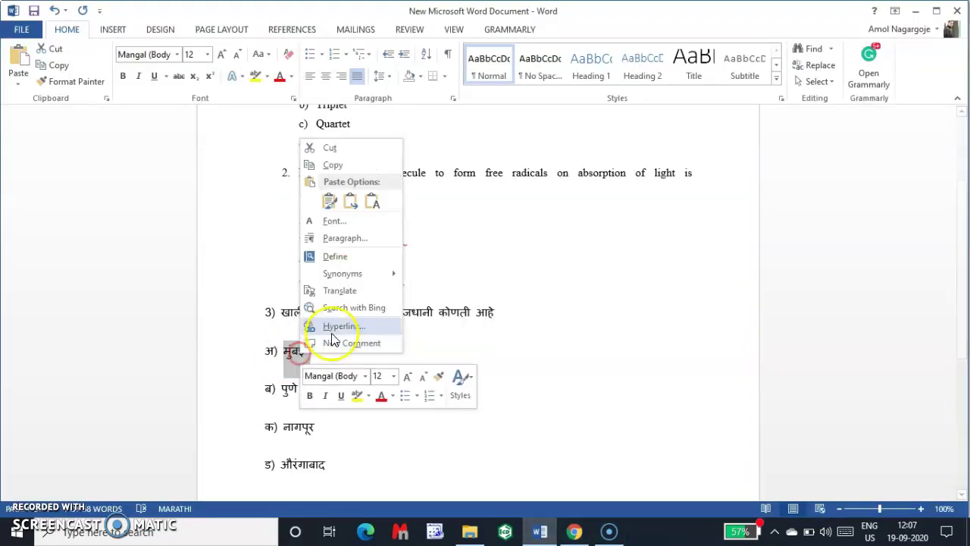
click(341, 164)
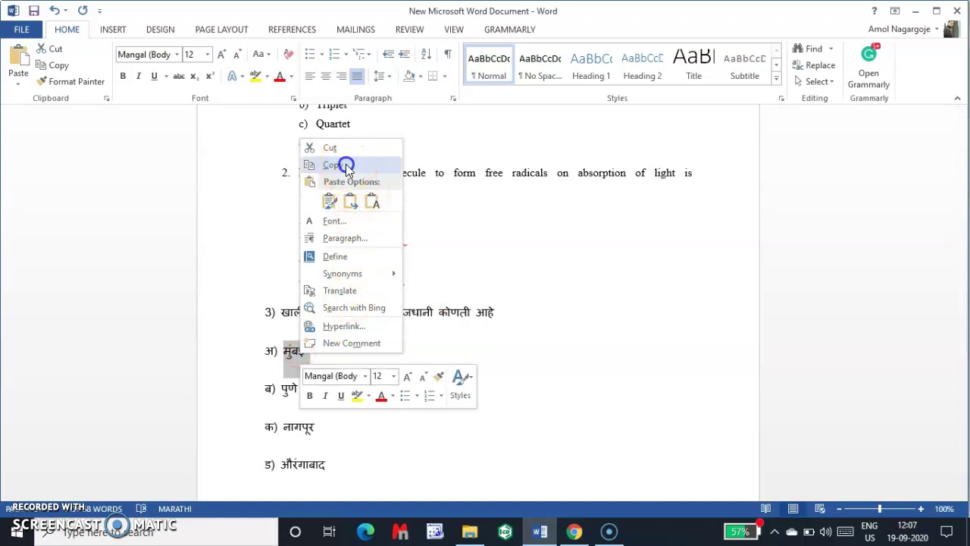
click(576, 531)
right_click(265, 356)
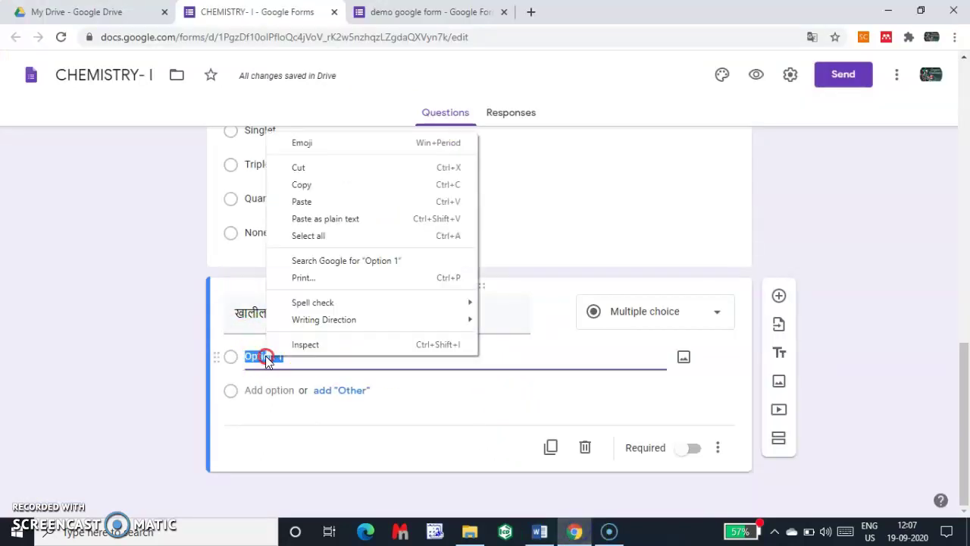
click(307, 201)
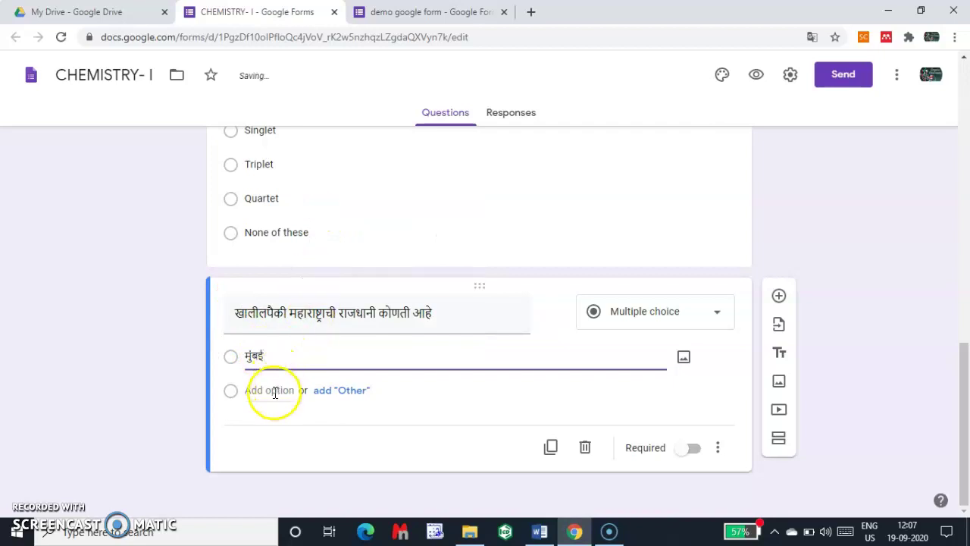
Step: Copy "पुणे" from the Word document and add it as the Marathi question's second answer option in Google Forms
click(250, 391)
click(540, 531)
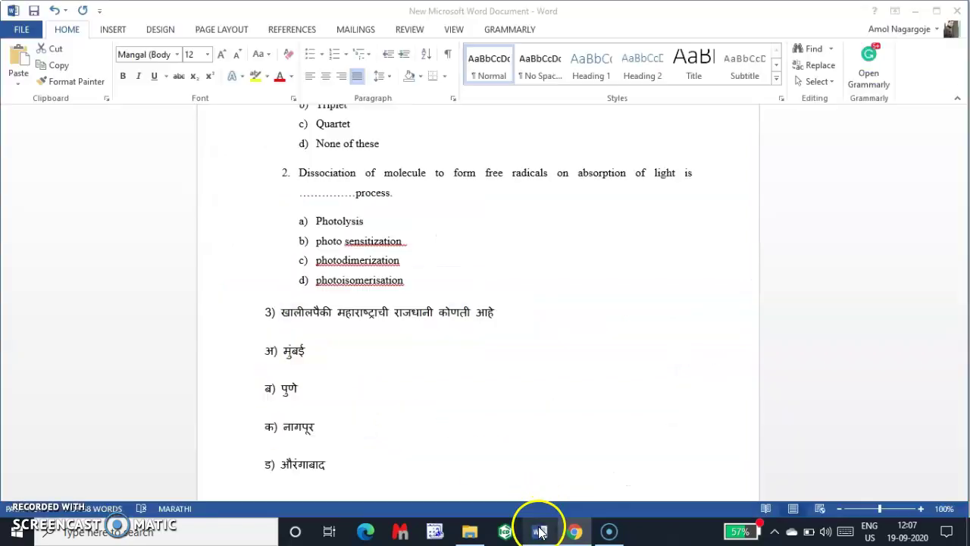
drag(281, 390, 299, 388)
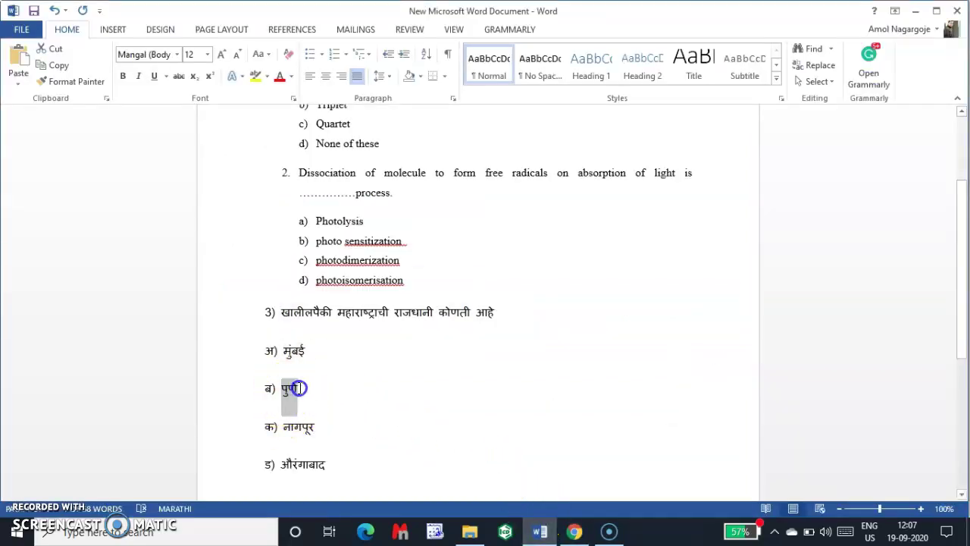
right_click(285, 393)
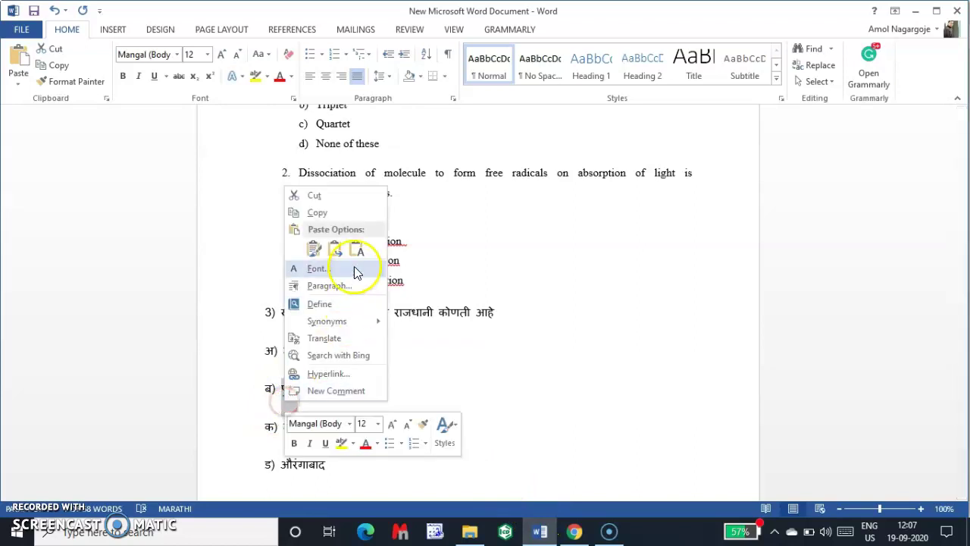
click(331, 215)
click(573, 532)
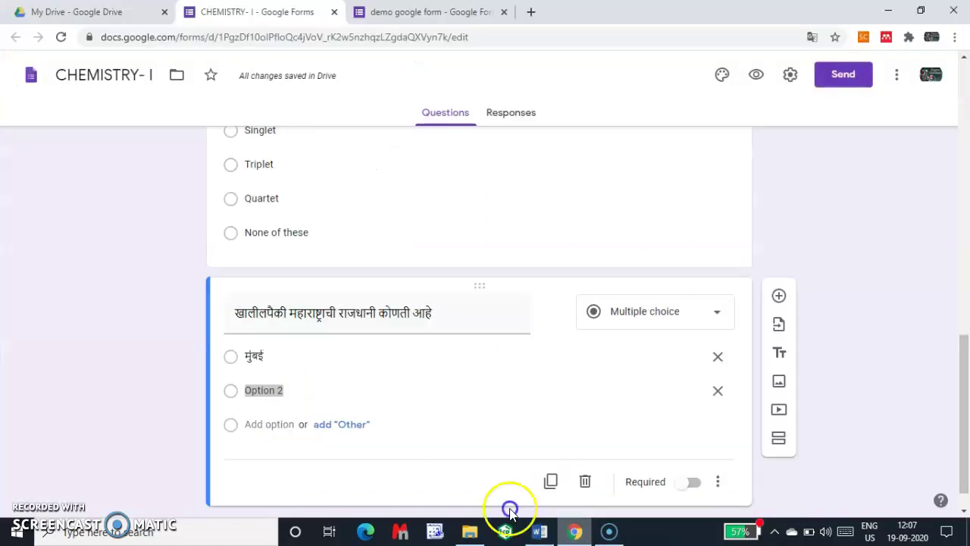
right_click(264, 389)
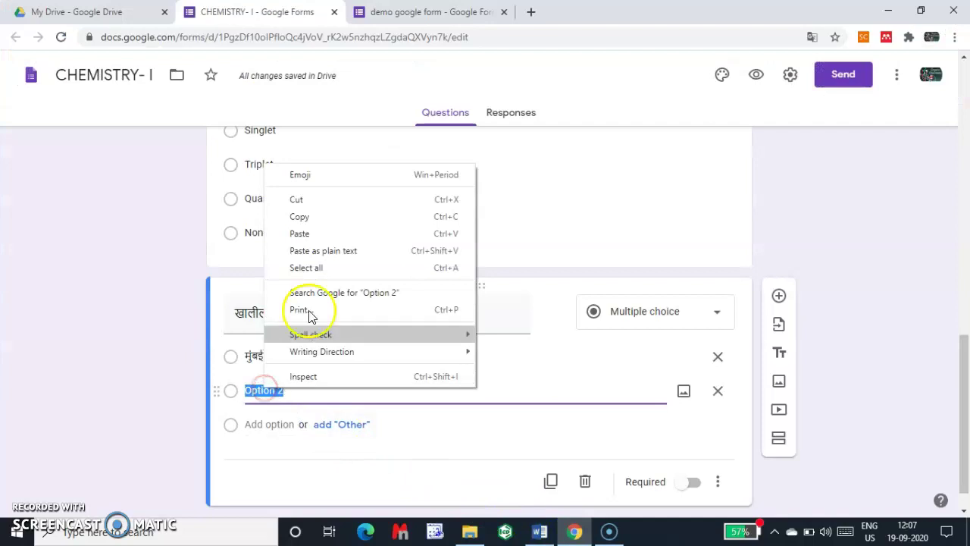
click(305, 232)
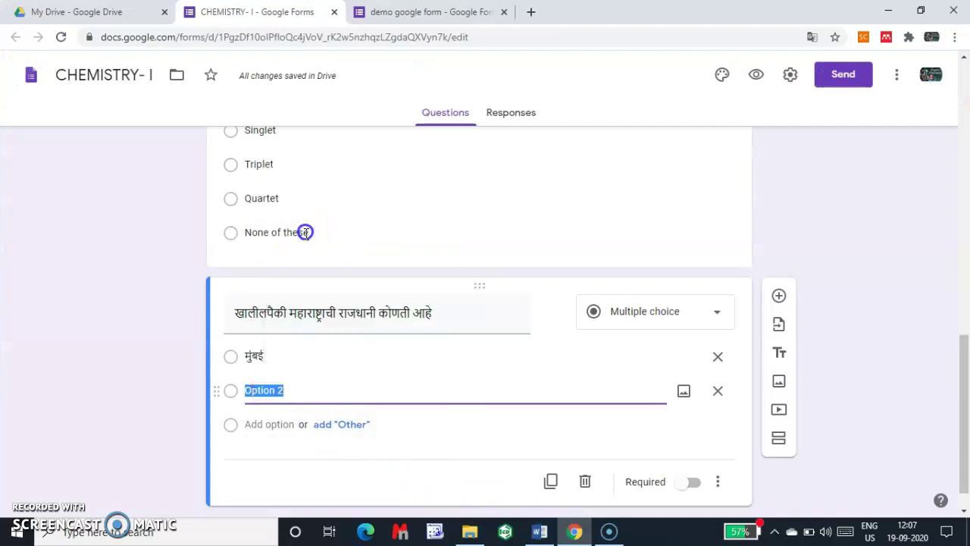
Step: Copy "नागपूर" from the Word document and add it as the Marathi question's third answer option in Google Forms
click(264, 425)
click(539, 532)
drag(284, 429, 315, 432)
right_click(305, 431)
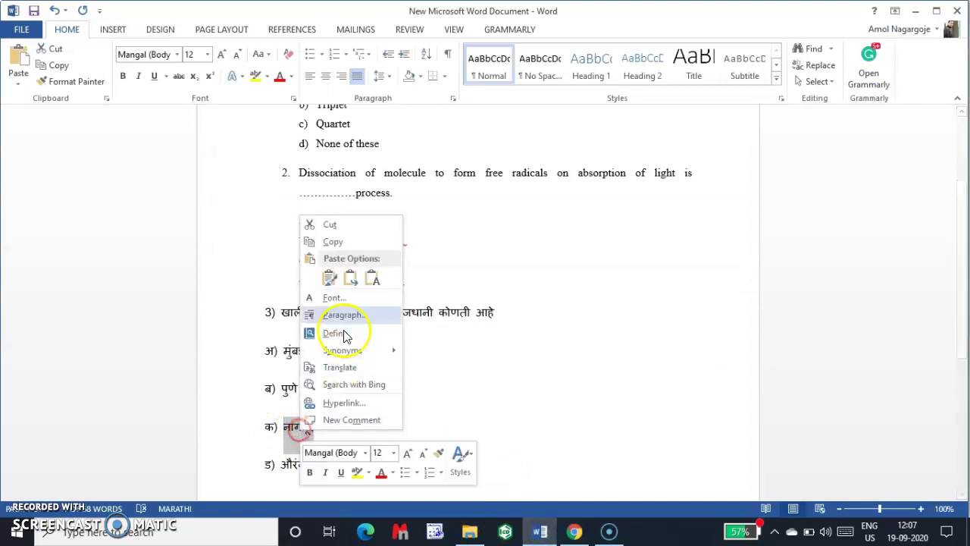
click(333, 242)
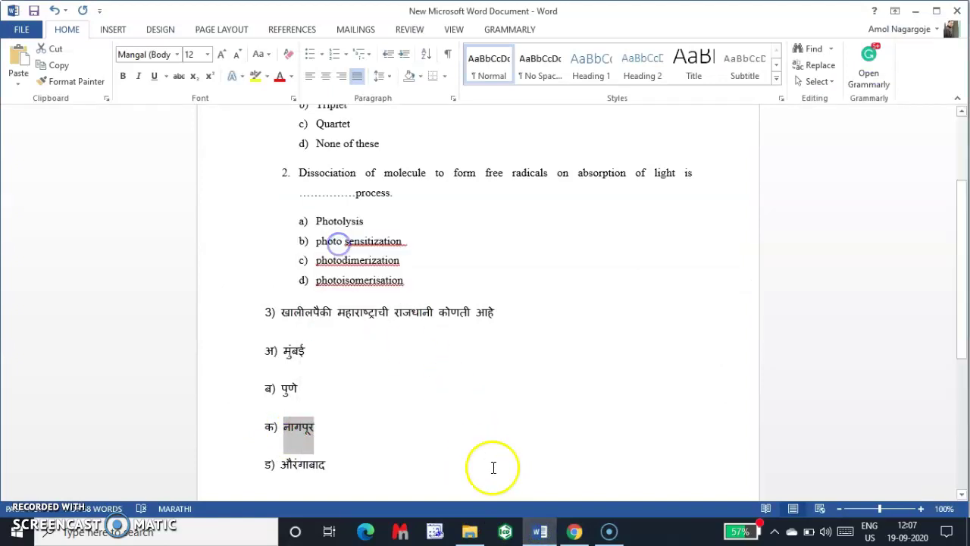
click(572, 530)
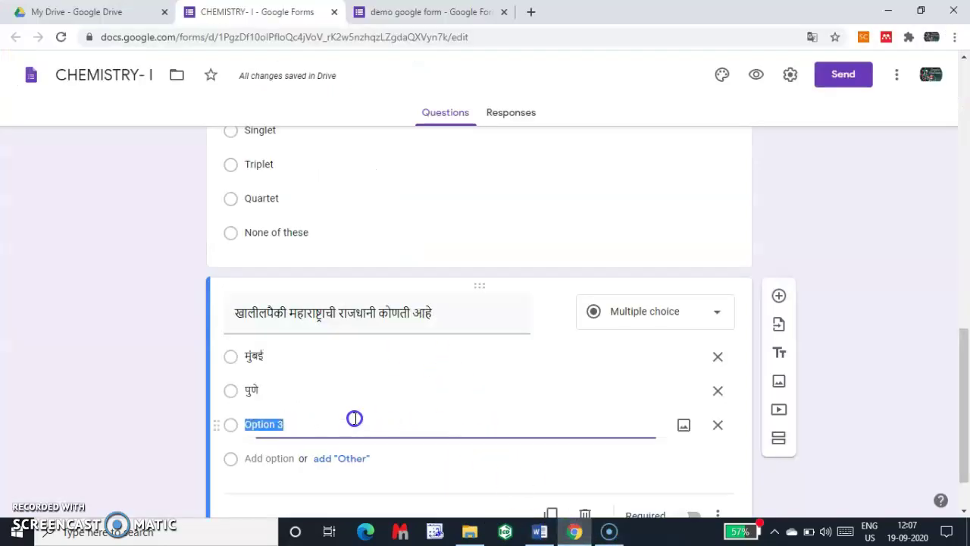
right_click(263, 425)
click(310, 269)
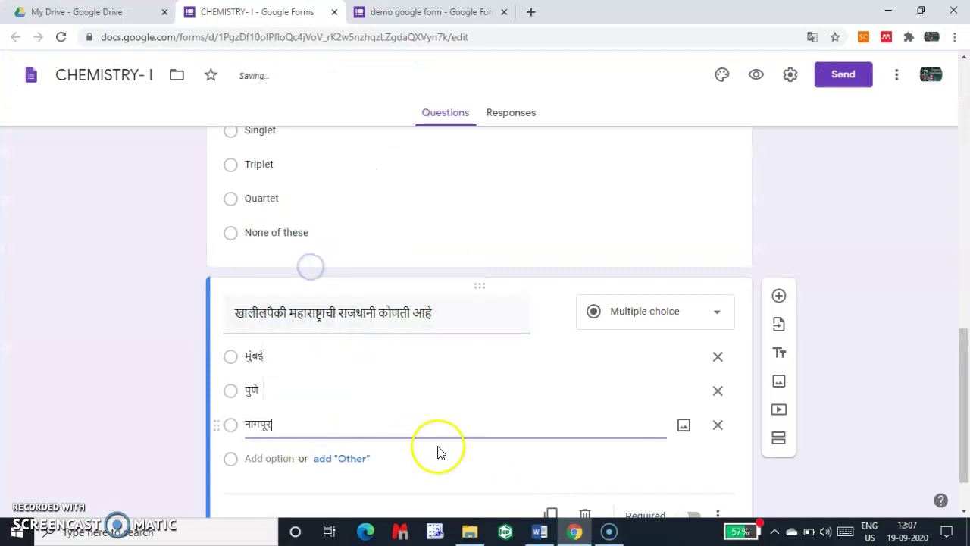
Step: Copy "औरंगाबाद" from the Word document and add it as the Marathi question's fourth answer option in Google Forms
click(539, 530)
drag(287, 461, 334, 458)
right_click(325, 456)
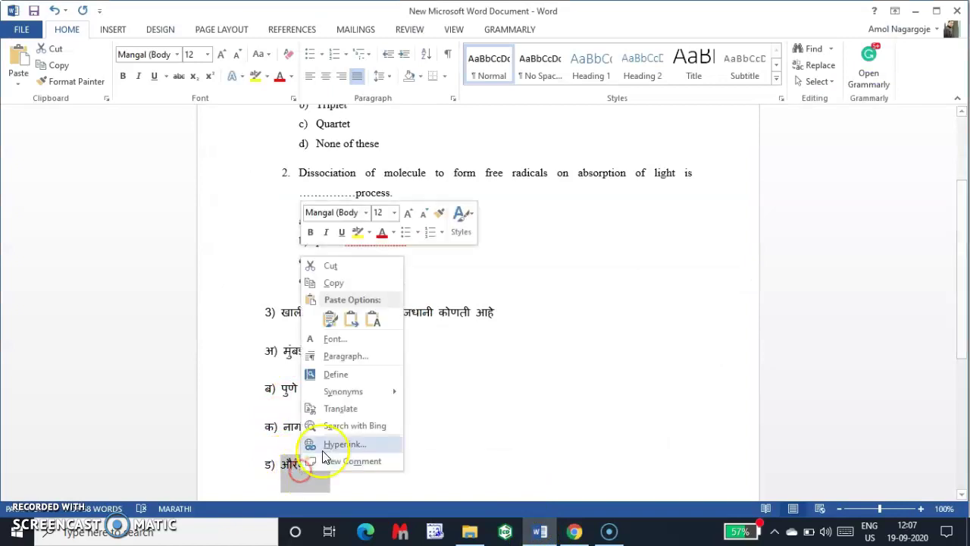
click(334, 283)
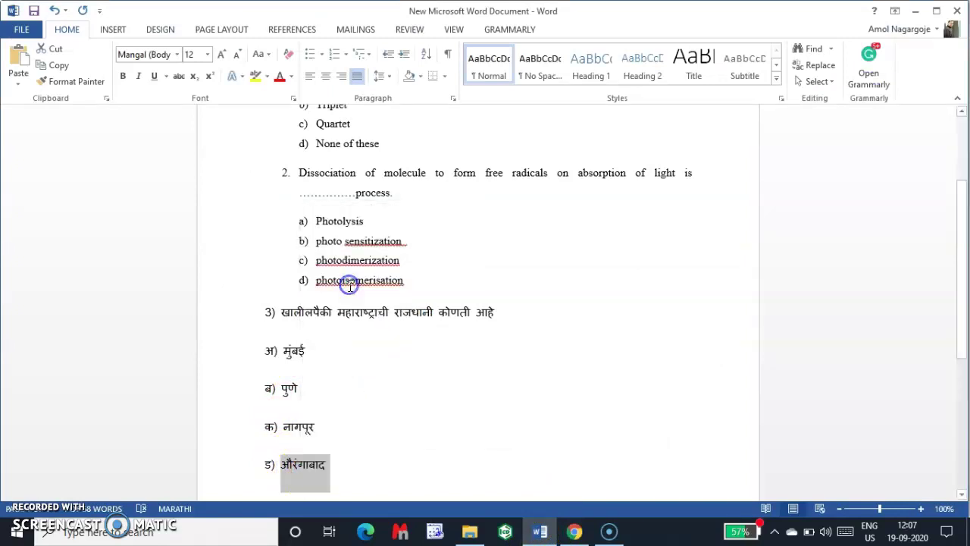
click(573, 533)
click(264, 460)
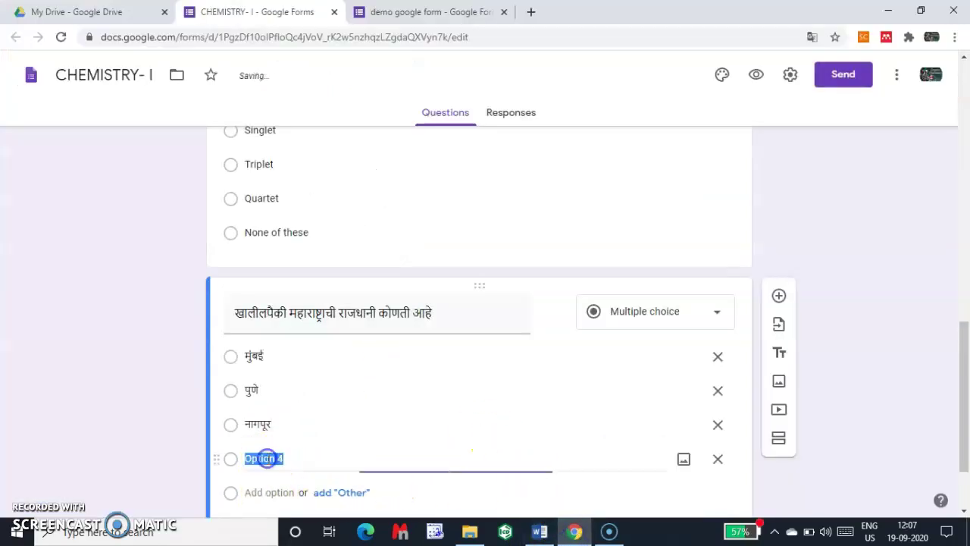
right_click(267, 457)
click(306, 303)
click(320, 451)
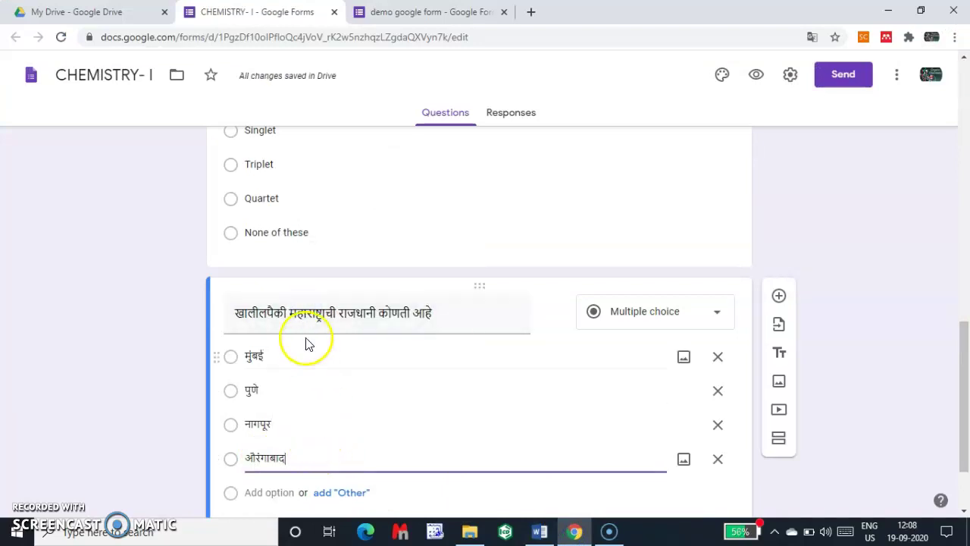
Step: Review the whole form, from the college and exam headings through the student detail fields to the English and Marathi multiple-choice questions
scroll(305, 333, up, 4)
scroll(302, 337, down, 2)
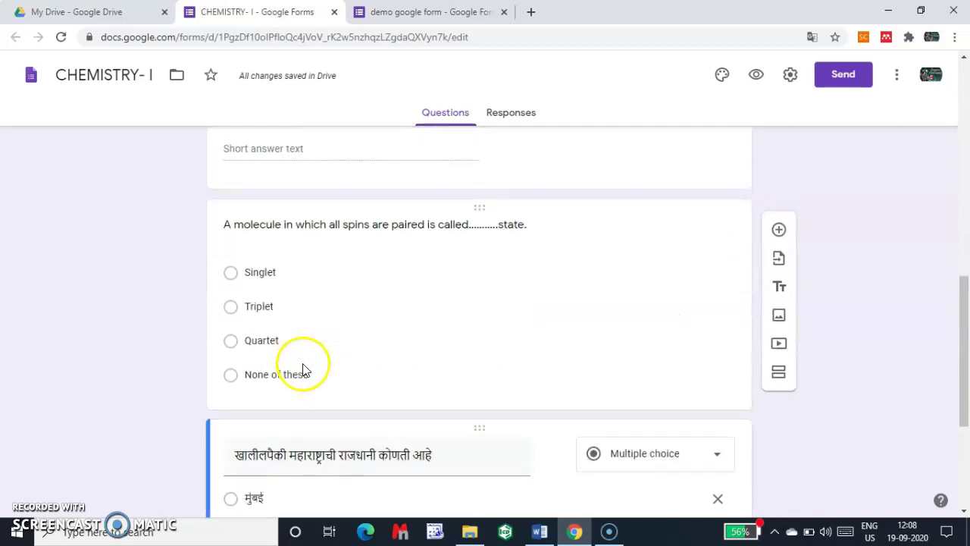
scroll(309, 305, down, 2)
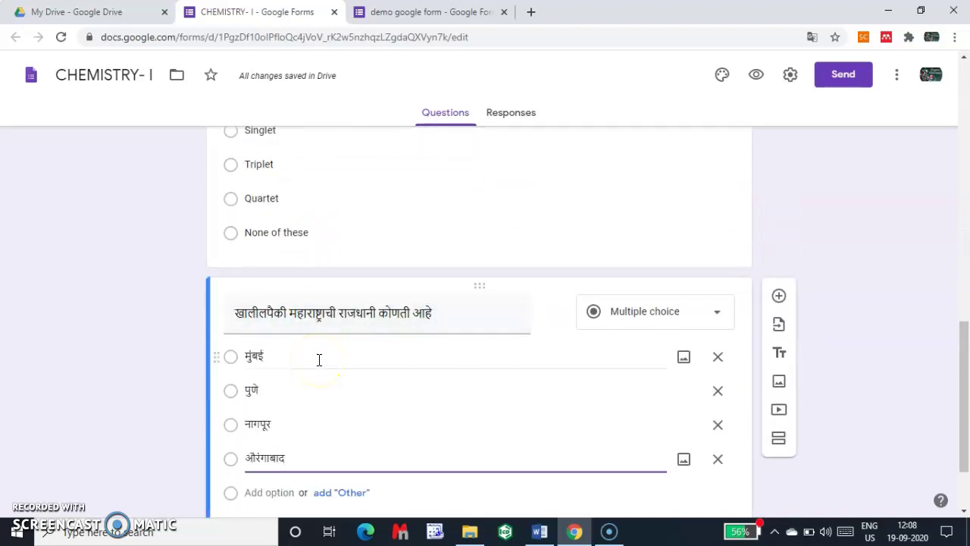
scroll(318, 364, down, 1)
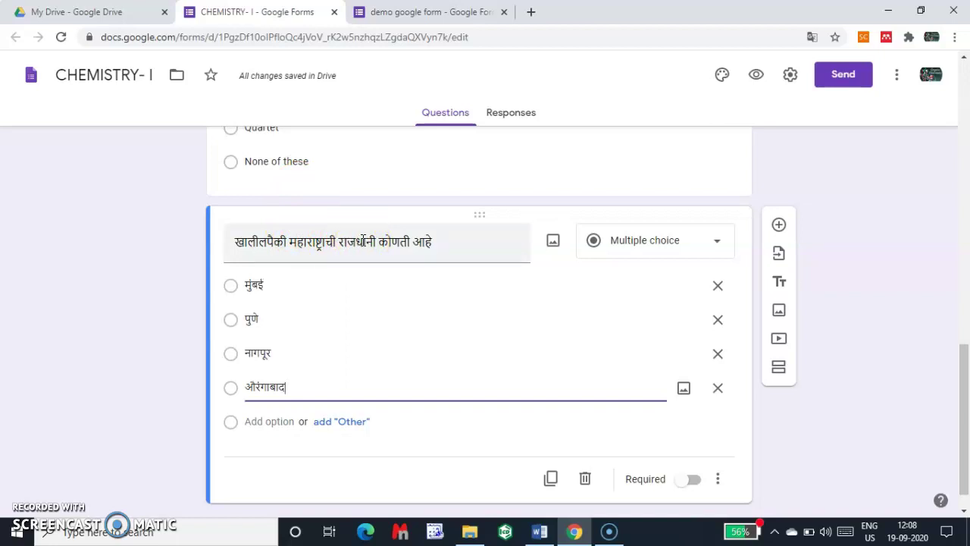
click(294, 254)
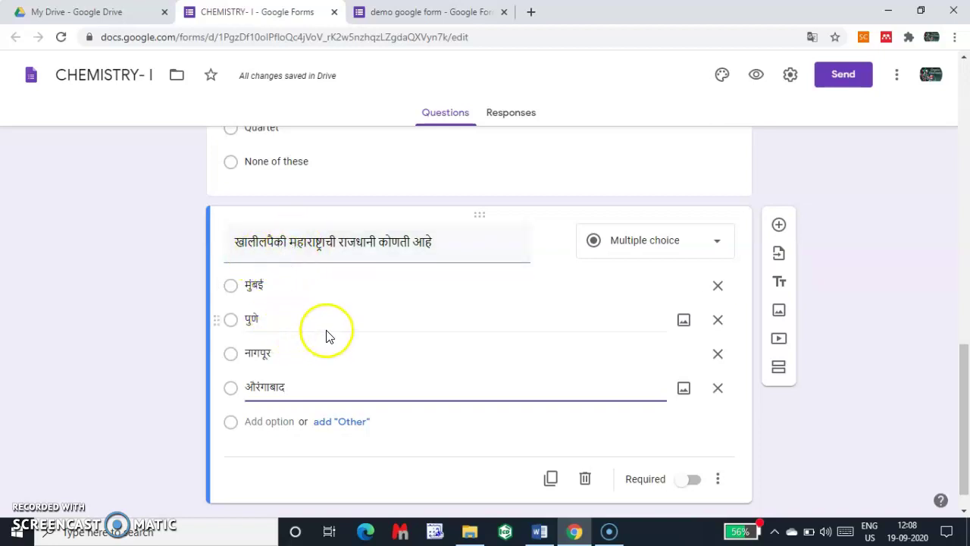
scroll(328, 327, up, 15)
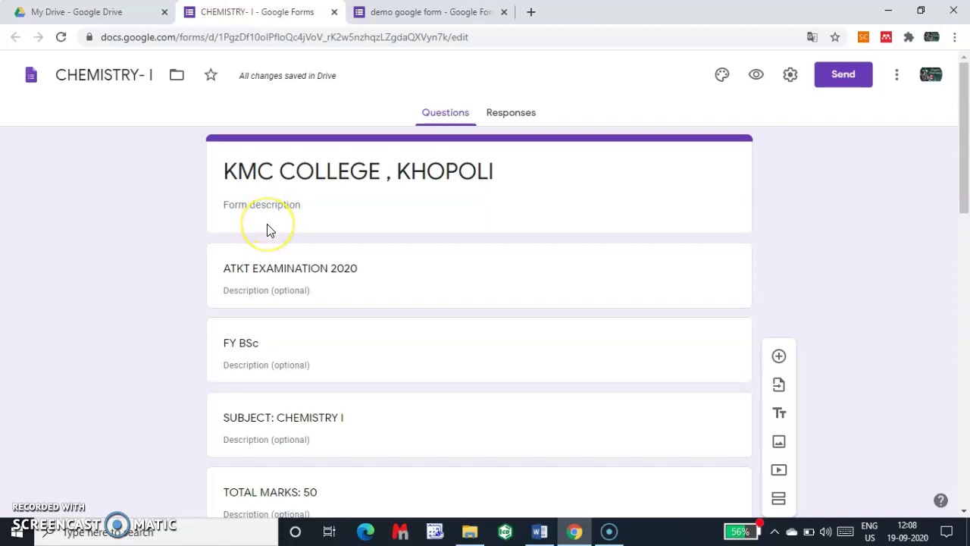
scroll(299, 348, down, 2)
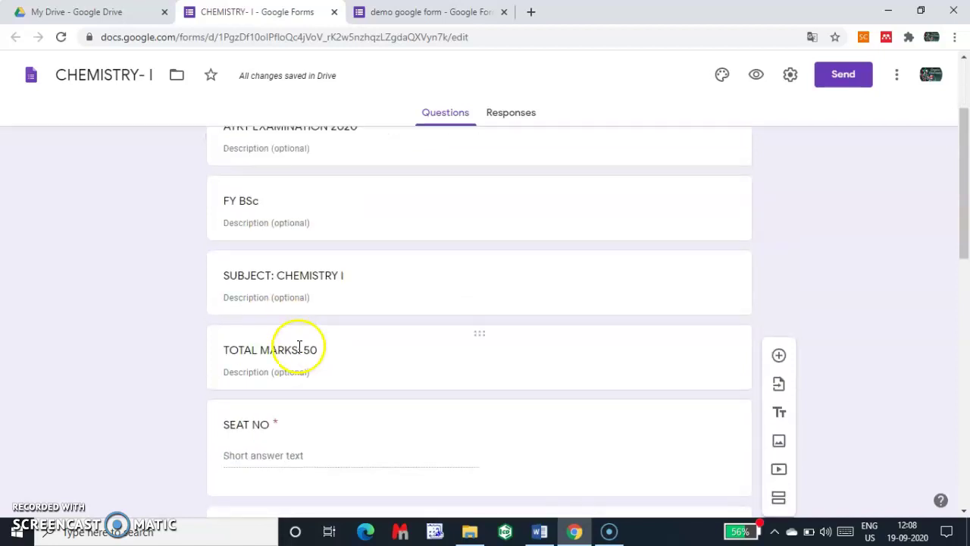
scroll(289, 336, up, 2)
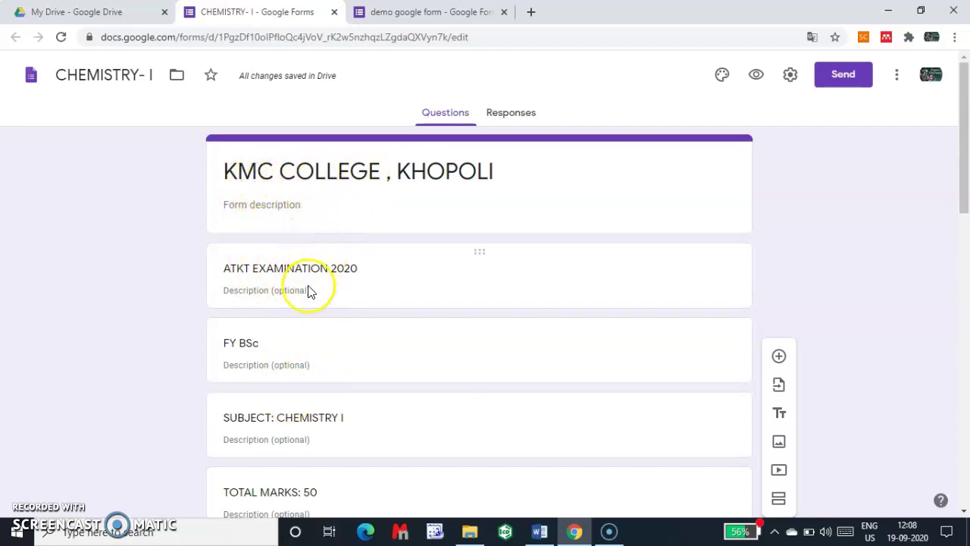
scroll(269, 393, down, 3)
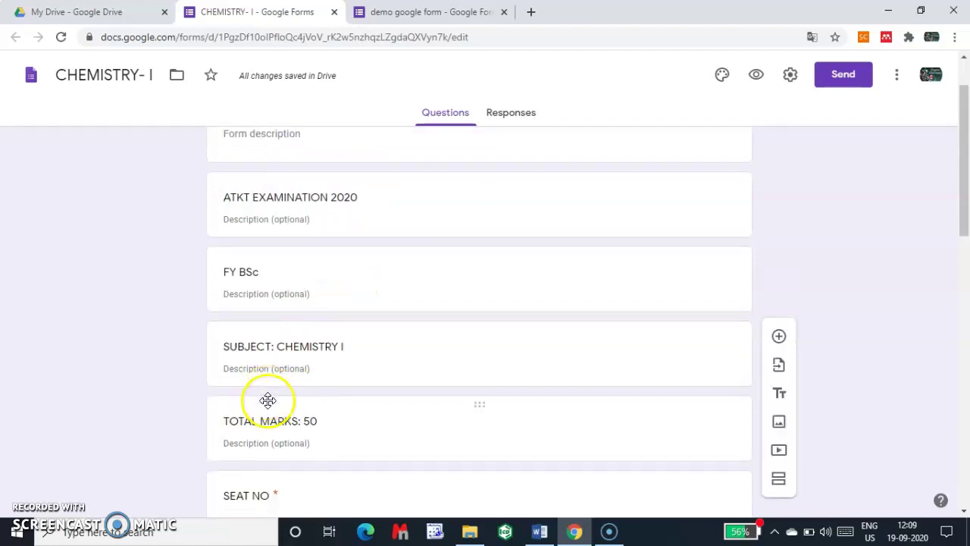
scroll(269, 393, down, 5)
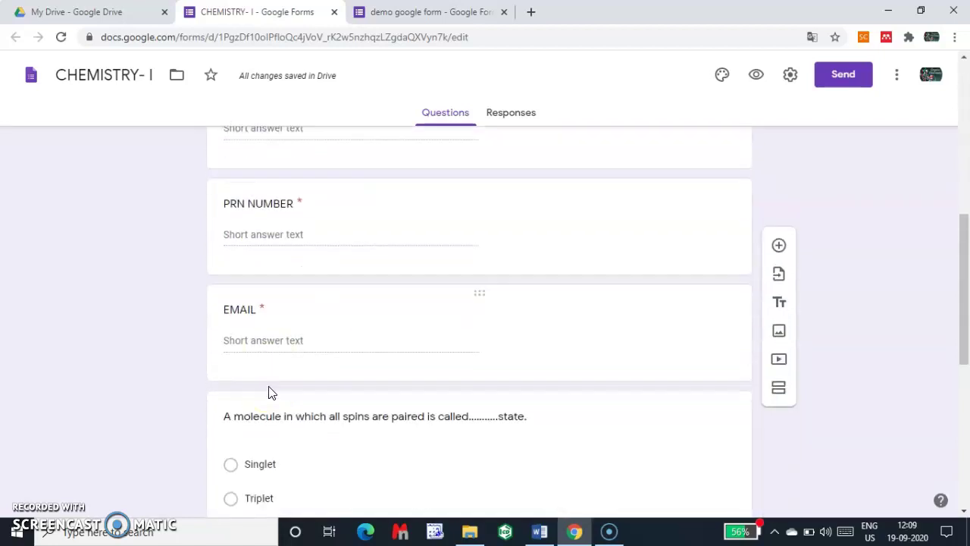
scroll(260, 357, down, 2)
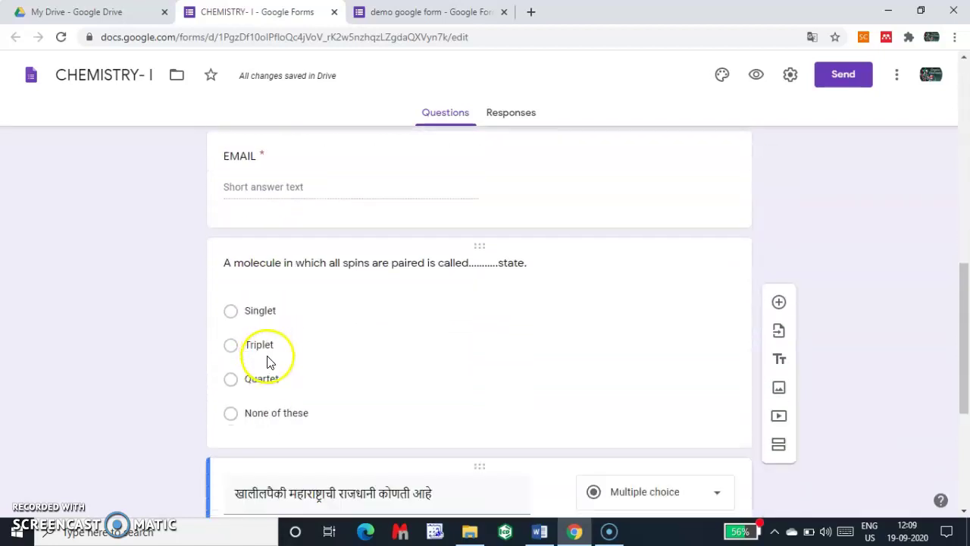
scroll(268, 367, down, 2)
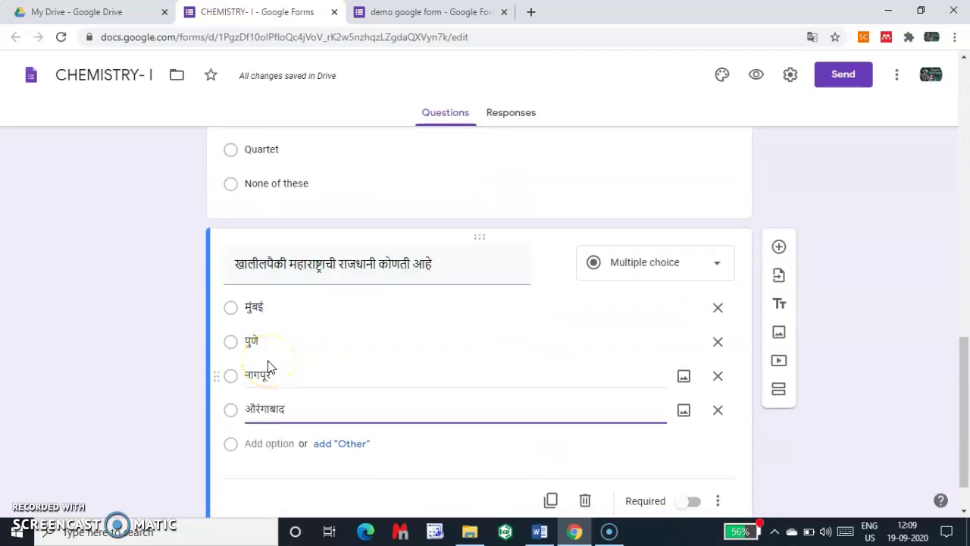
scroll(267, 367, up, 1)
scroll(268, 367, up, 15)
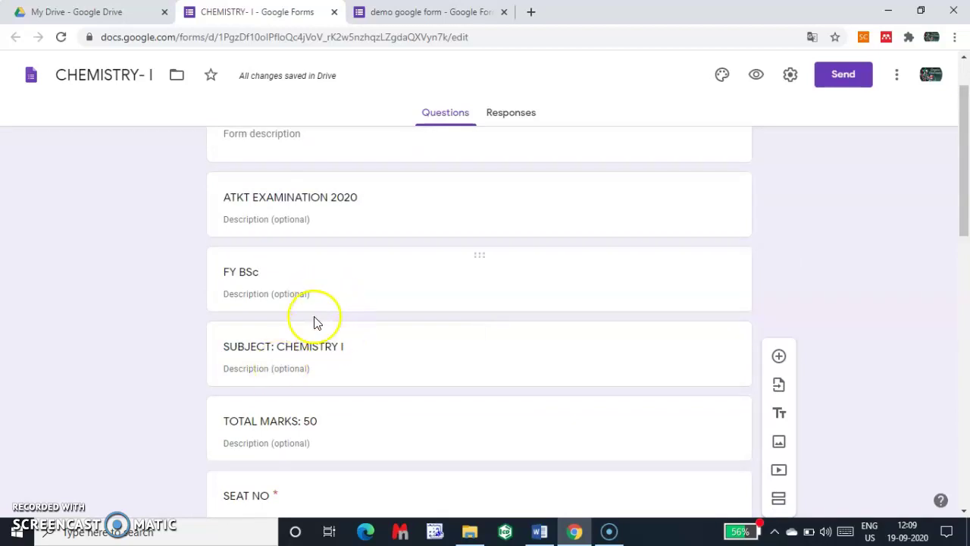
scroll(305, 375, down, 3)
scroll(305, 375, down, 2)
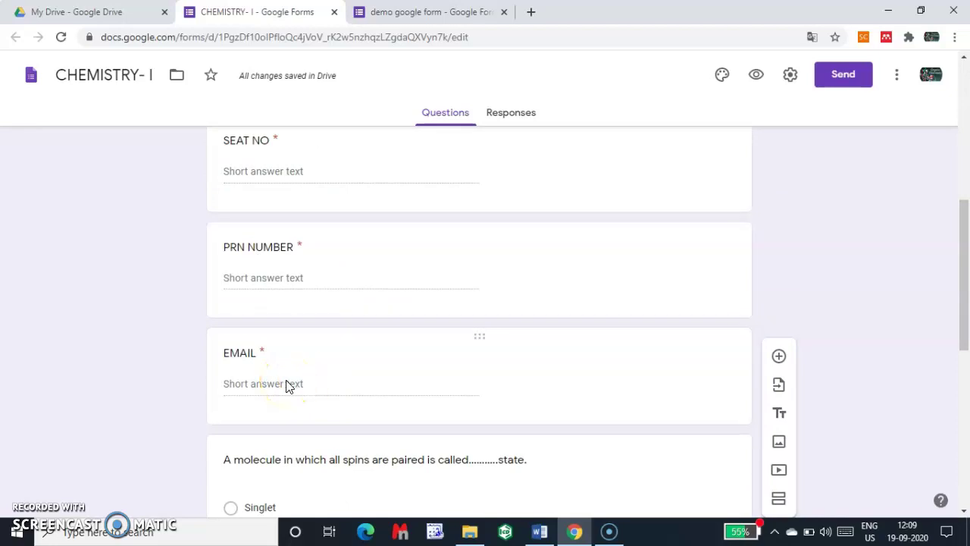
scroll(287, 385, up, 7)
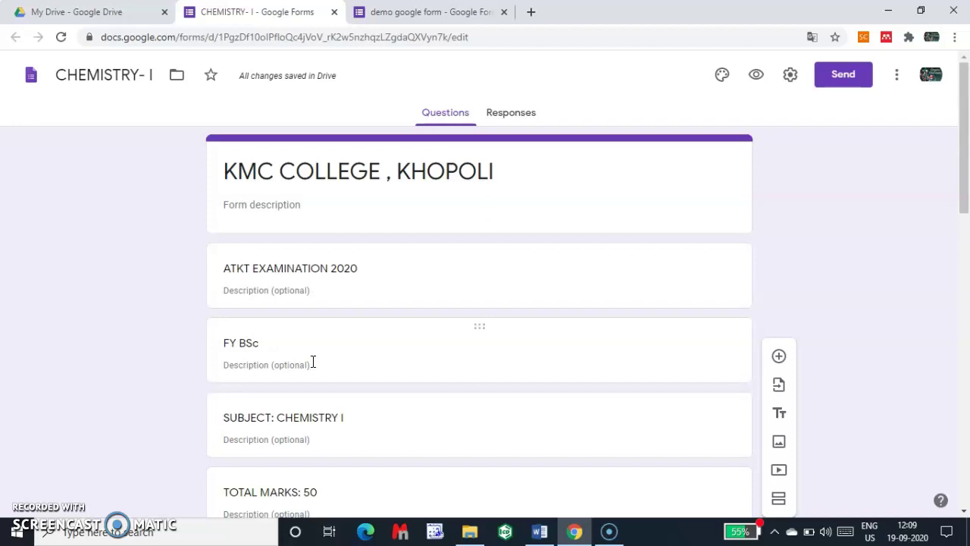
scroll(313, 360, down, 2)
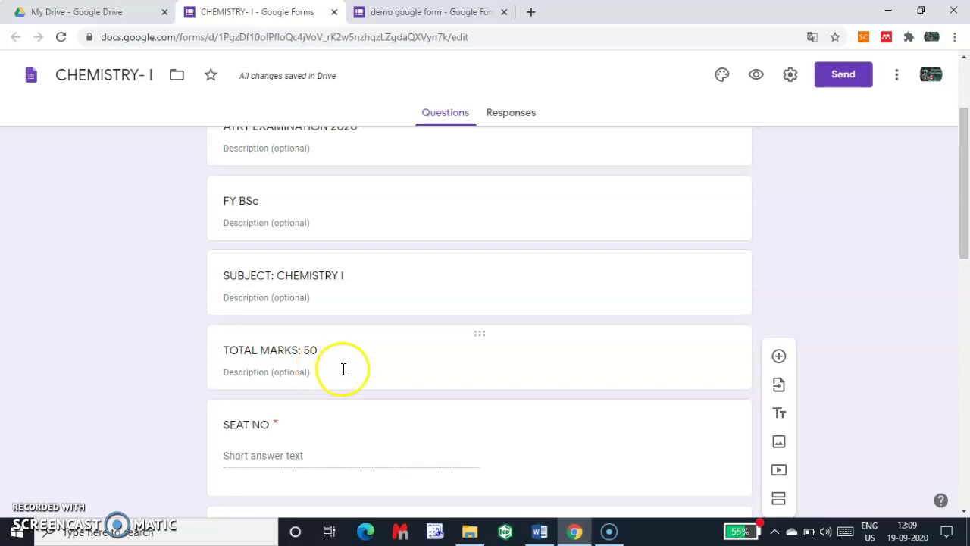
scroll(343, 370, up, 2)
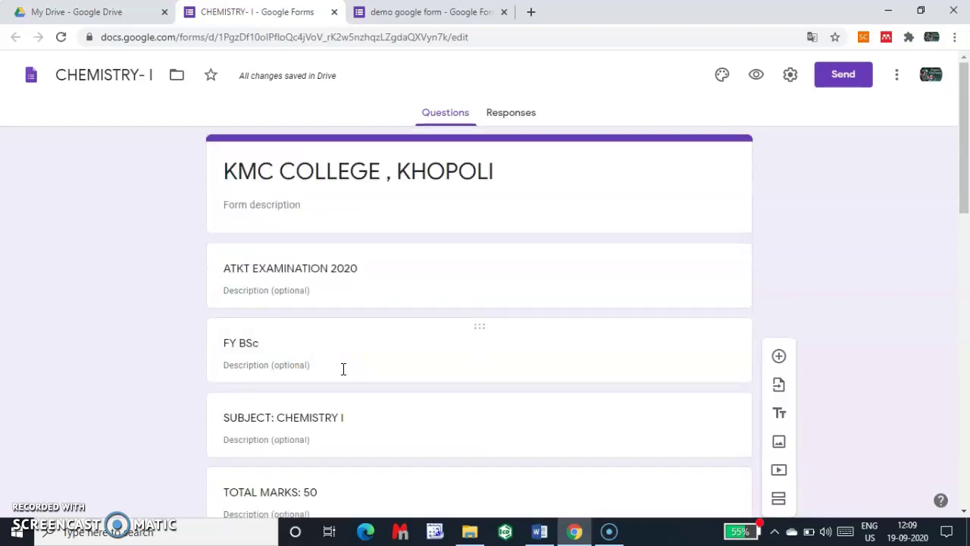
scroll(344, 369, down, 10)
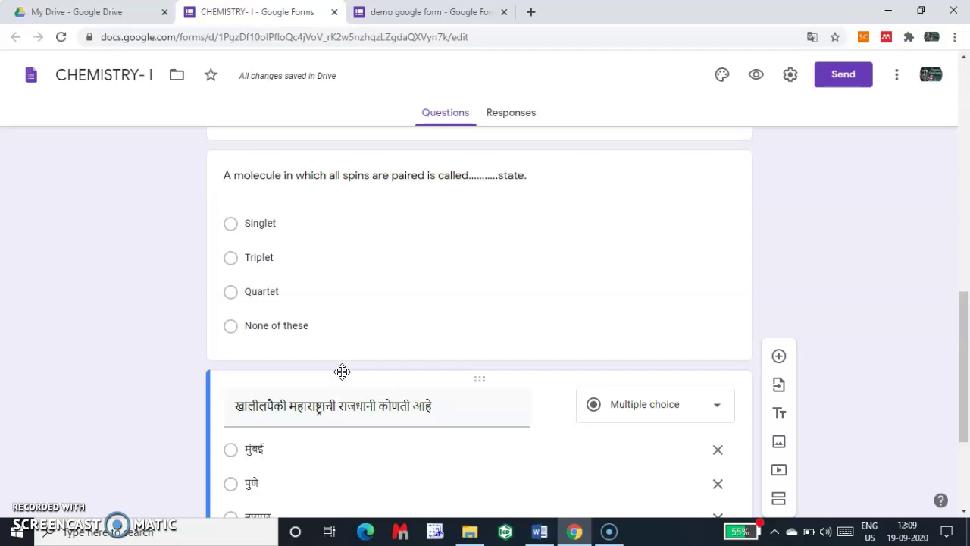
click(334, 405)
scroll(321, 320, up, 10)
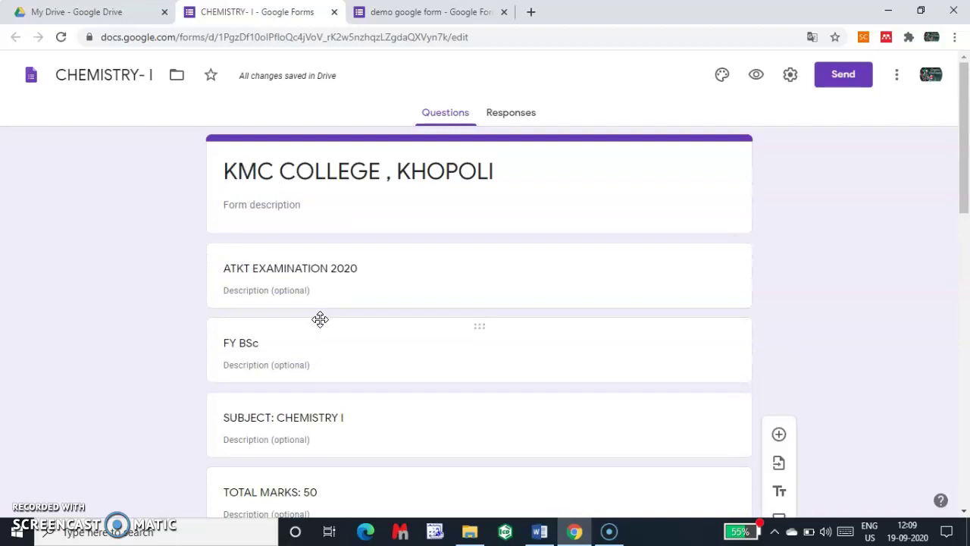
scroll(320, 319, down, 4)
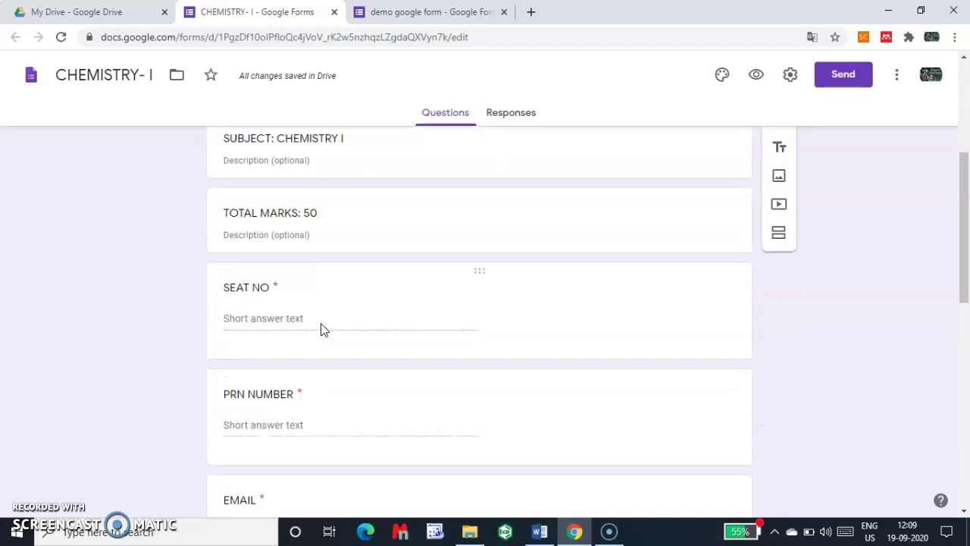